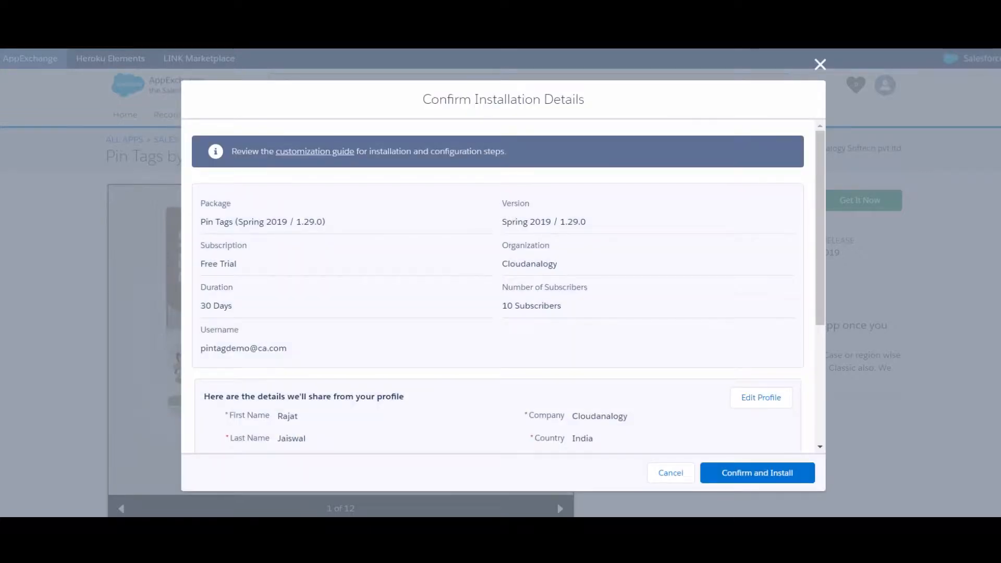
Agree to the terms and conditions and confirm the installation details for the Pin Tags free trial package.
scroll(402, 292, down, 4)
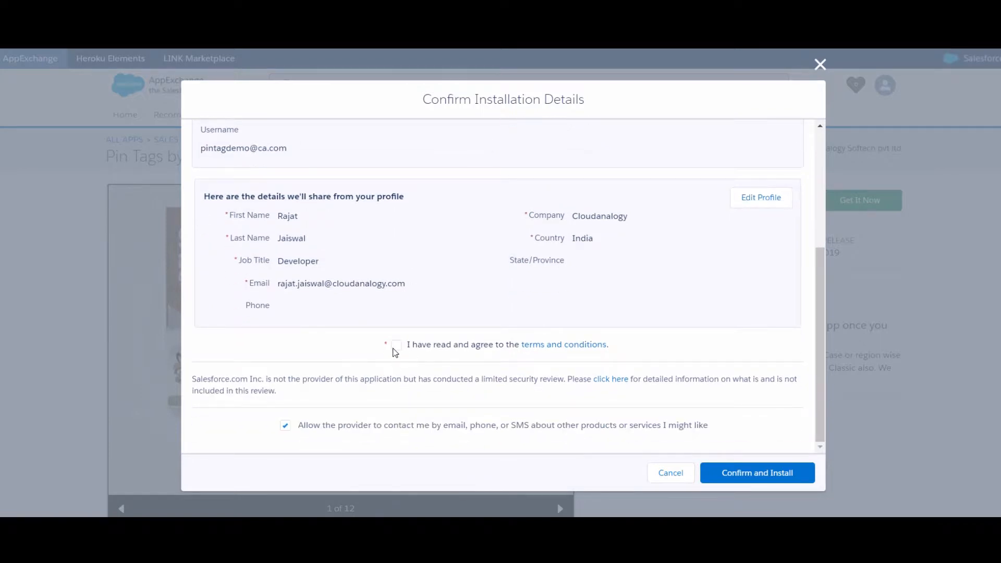
click(396, 347)
click(732, 482)
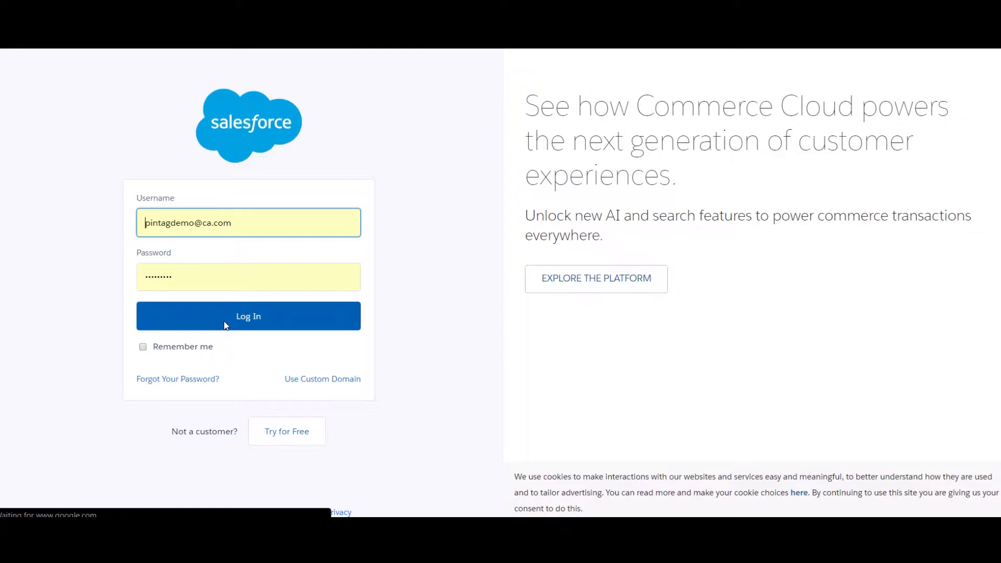
Log in to the Salesforce org with the prefilled credentials and install Pin Tags for admins only.
click(224, 320)
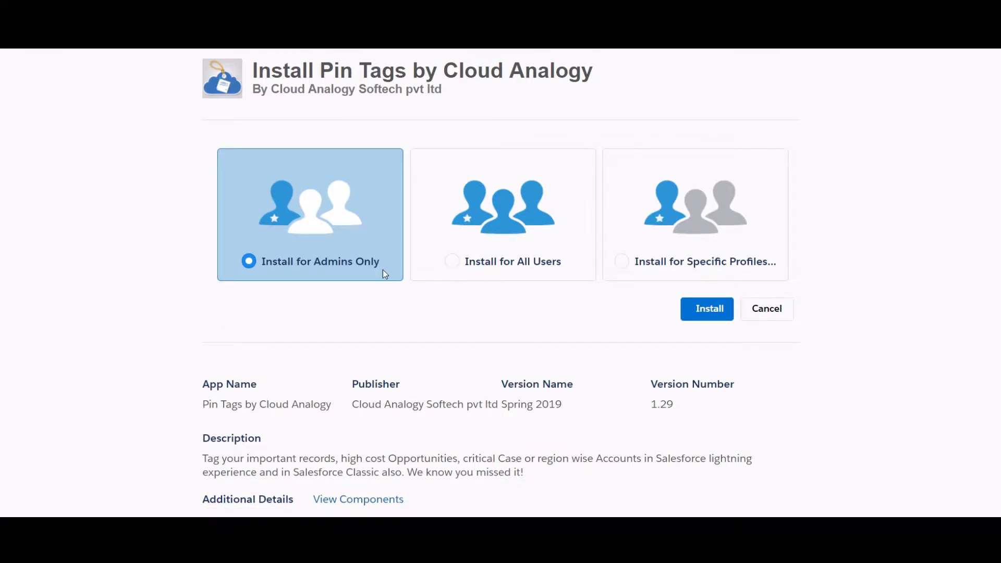
click(716, 316)
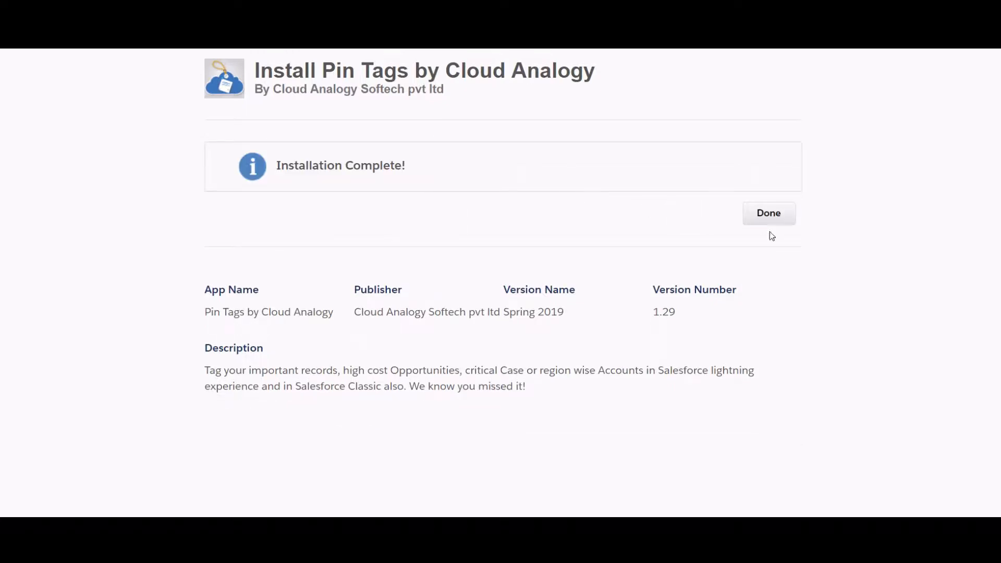
click(773, 225)
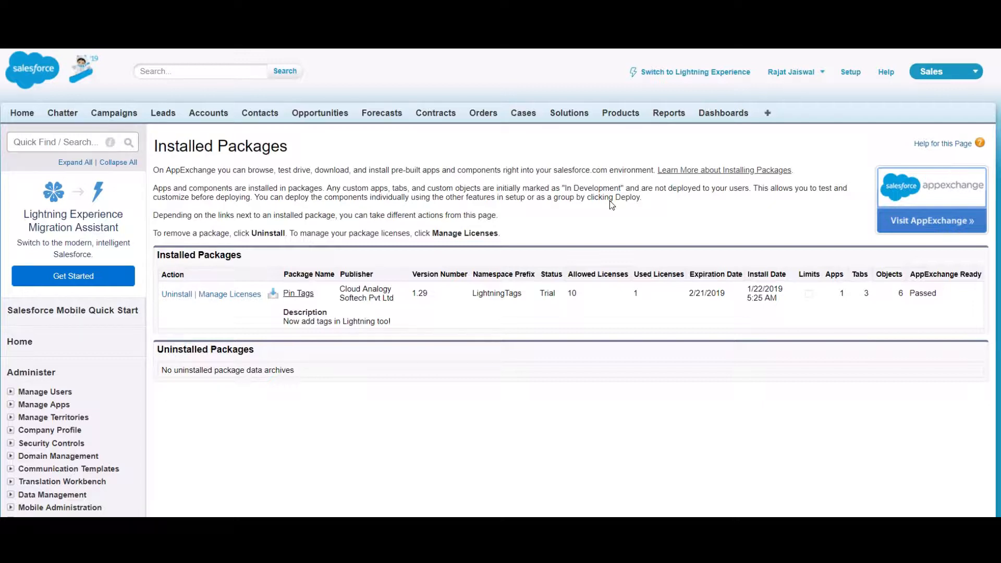
Switch from the Sales app to the Pin Tags app and open its Pin Tags Configurations page.
click(946, 74)
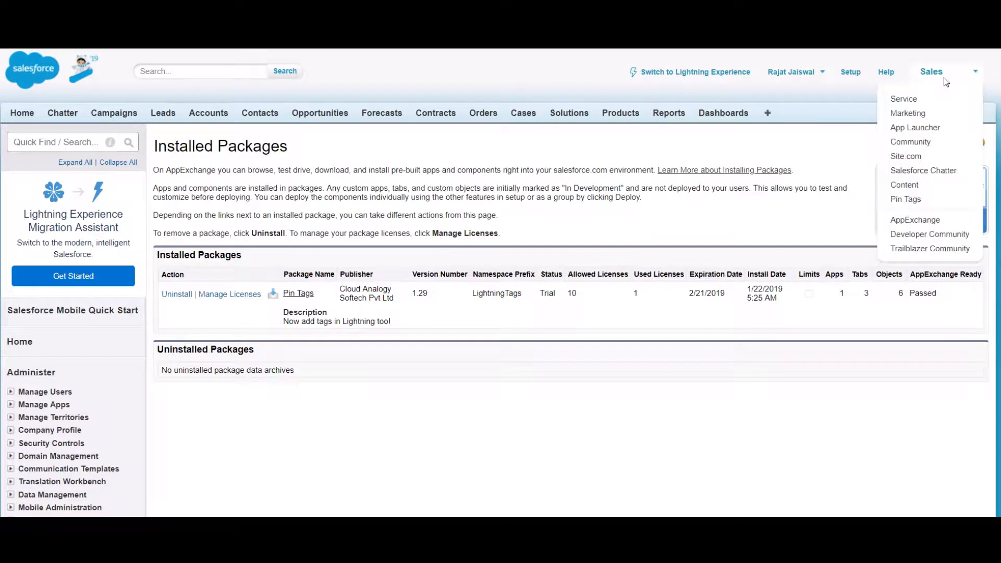
click(918, 198)
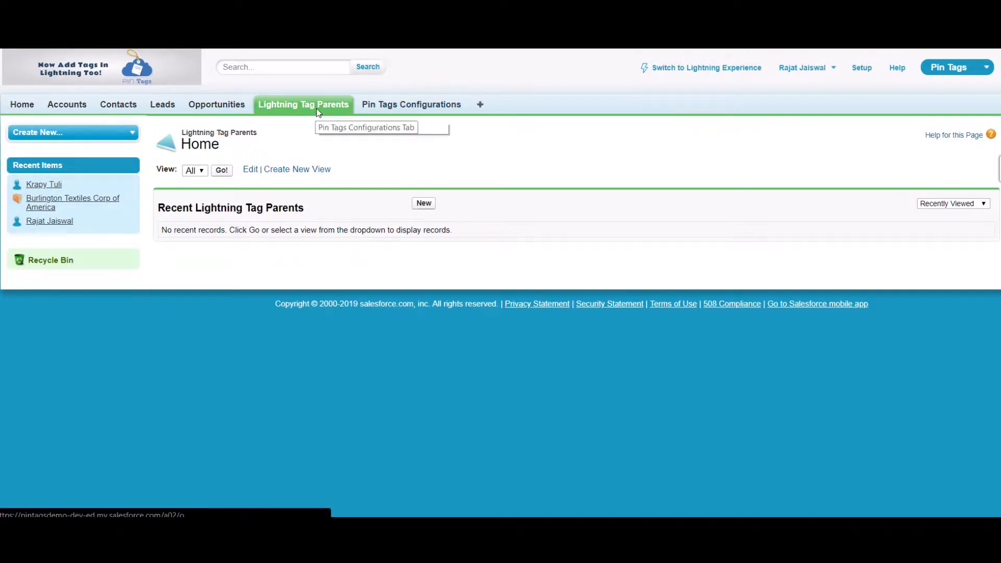
click(392, 105)
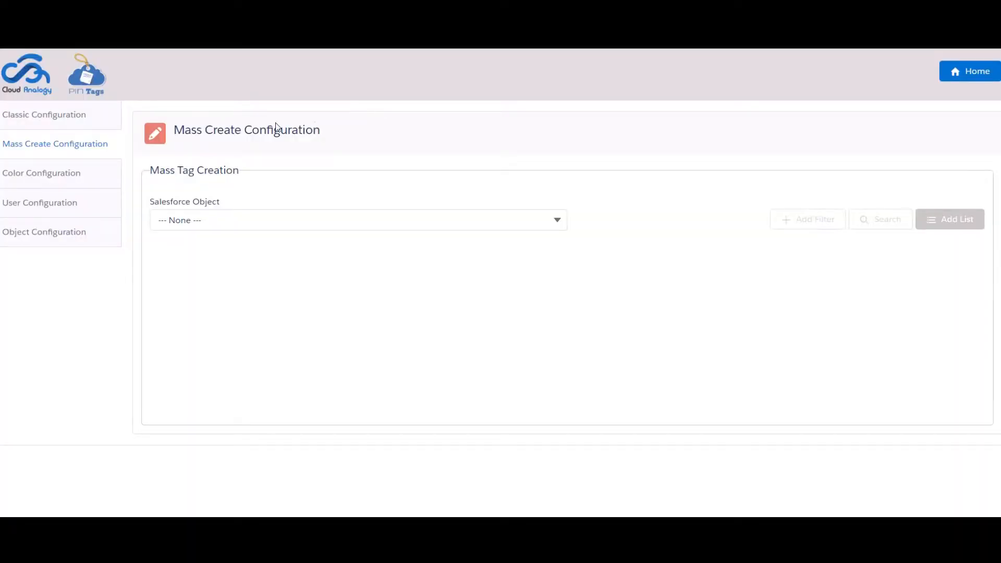
Enable the Account object in the Classic Configuration of Pin Tags.
click(96, 119)
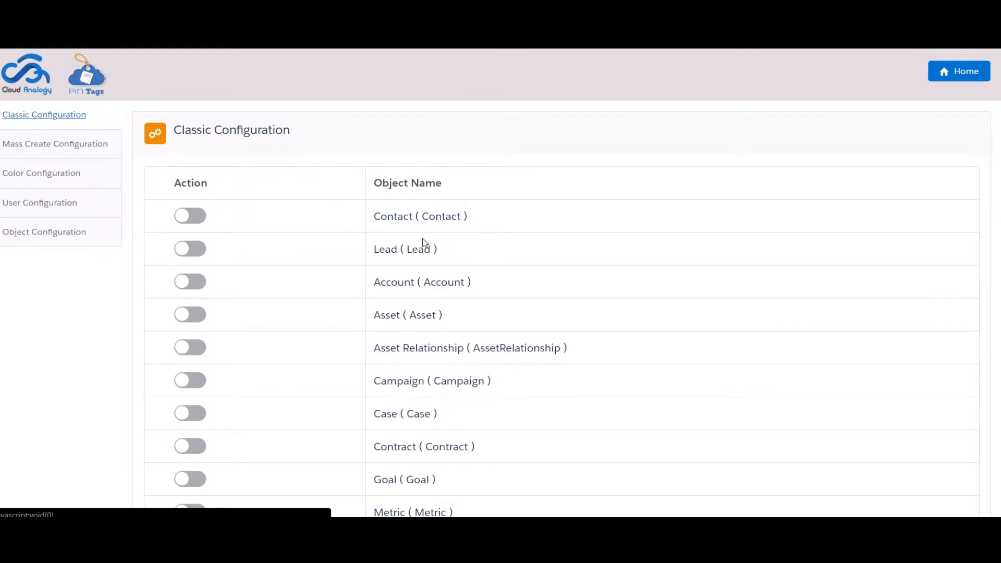
scroll(424, 242, down, 3)
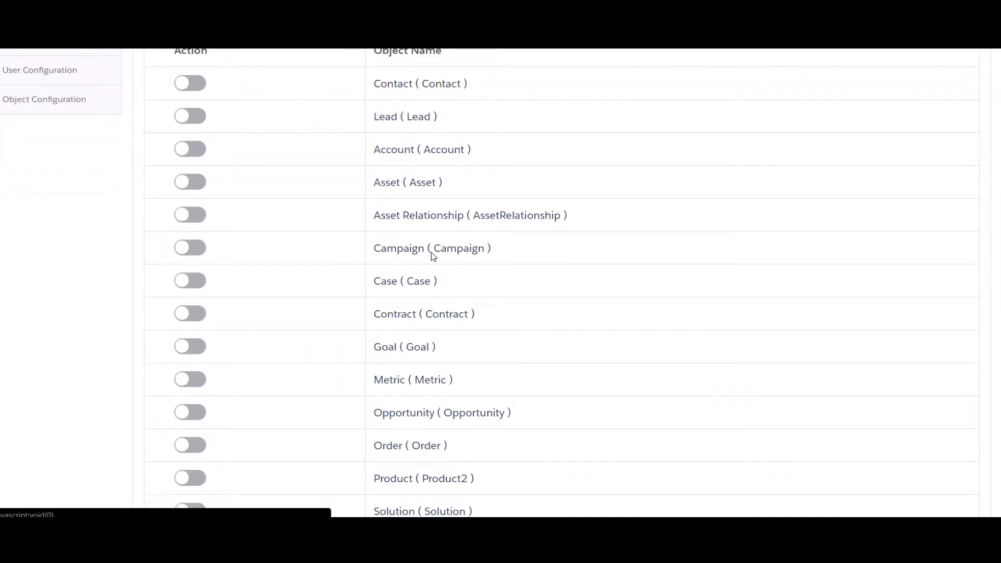
scroll(433, 256, up, 3)
click(195, 283)
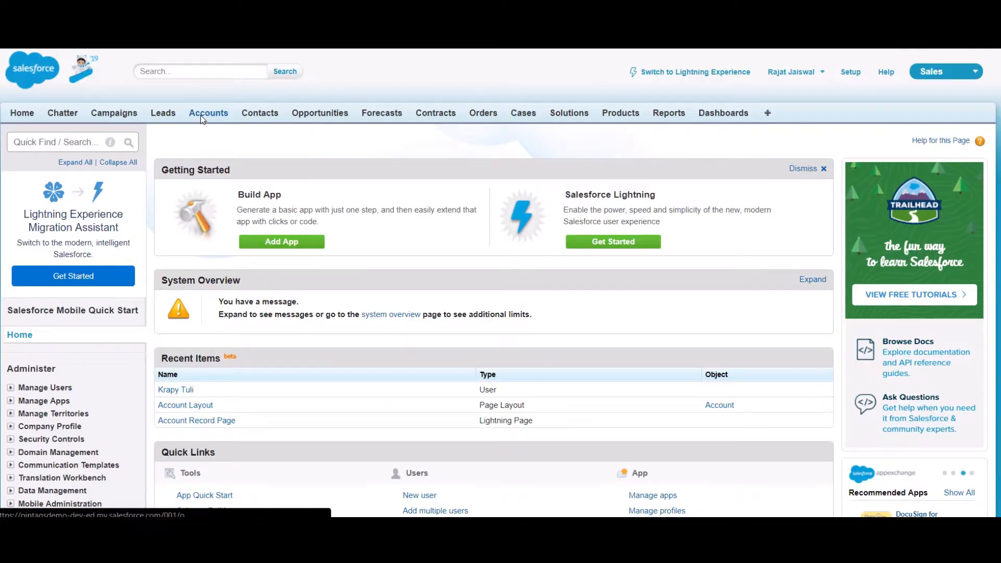
Open the Burlington Textiles Corp of America account and start editing its page layout.
click(202, 116)
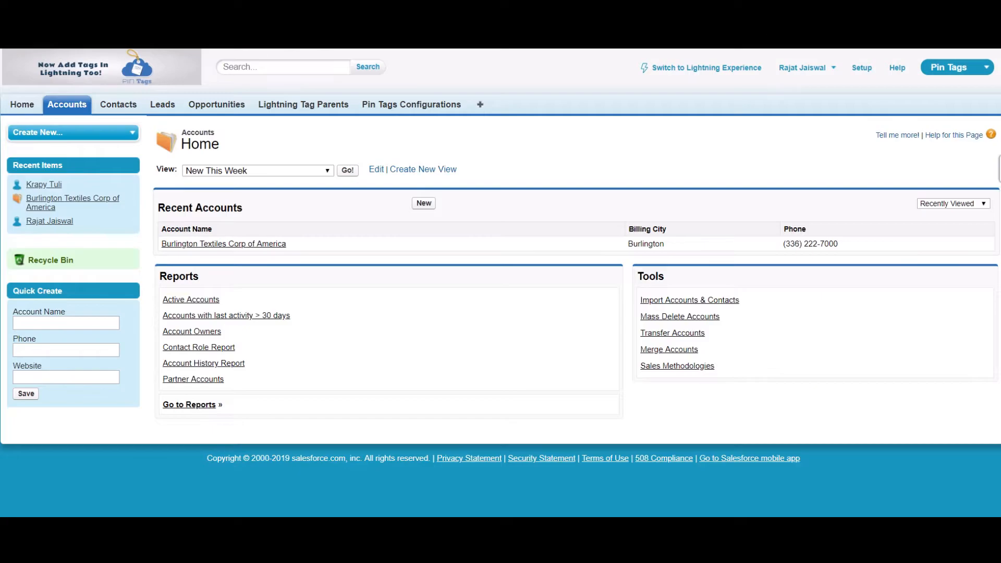
click(224, 243)
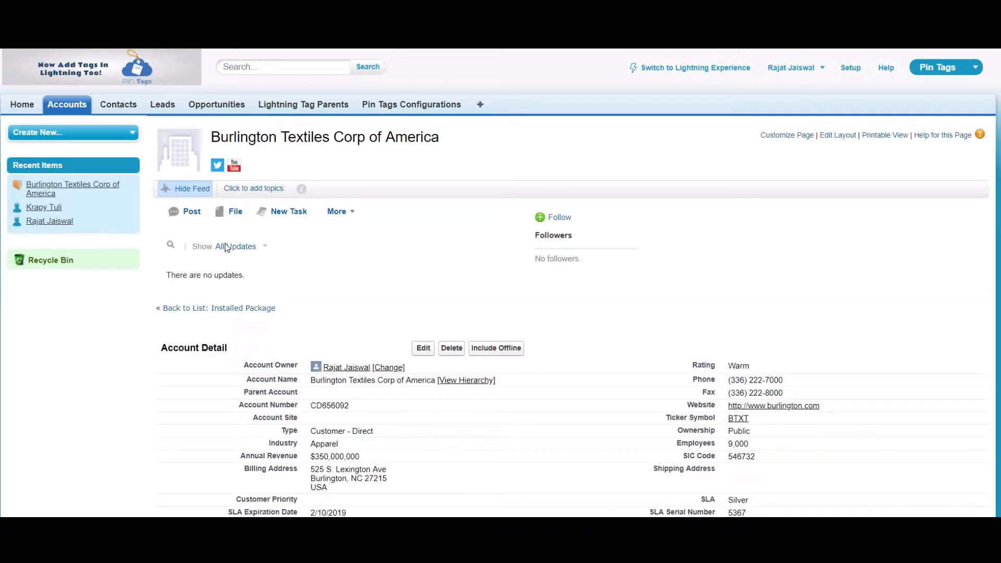
click(840, 136)
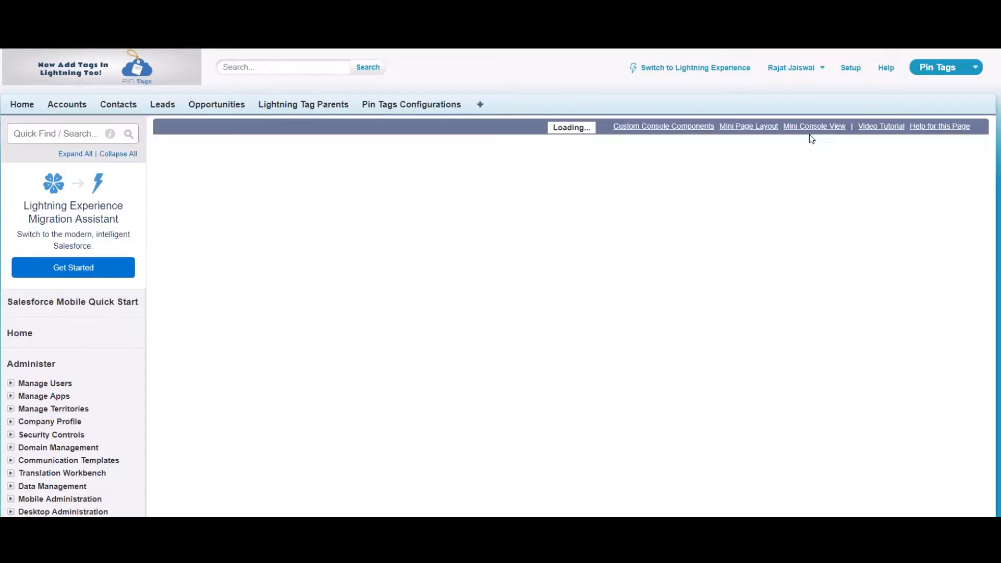
Add the Visualforce pages PT_Account_1, PT_Account_2 and PT_Account_3 to the account layout between Description Information and Custom Links.
scroll(190, 247, down, 3)
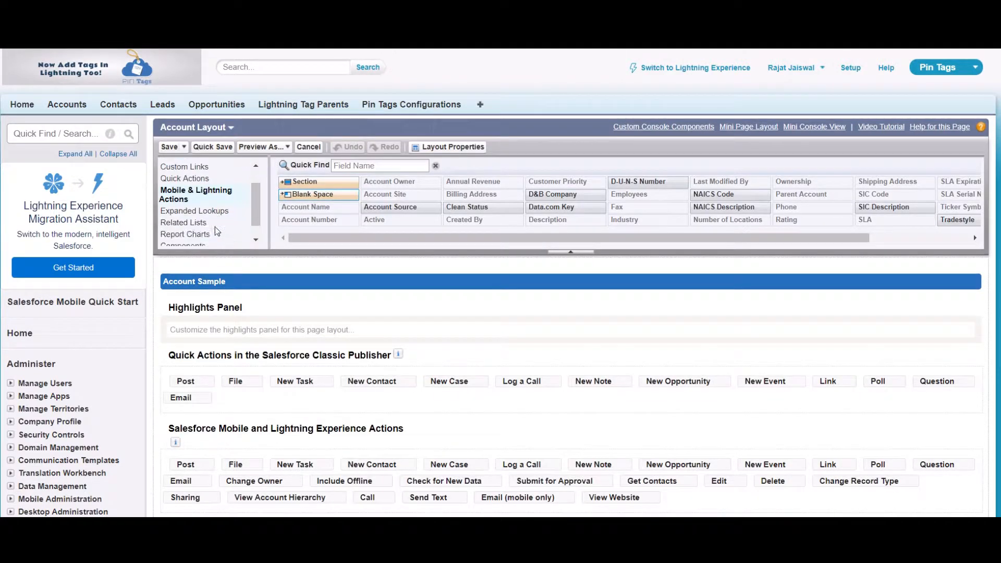
click(192, 240)
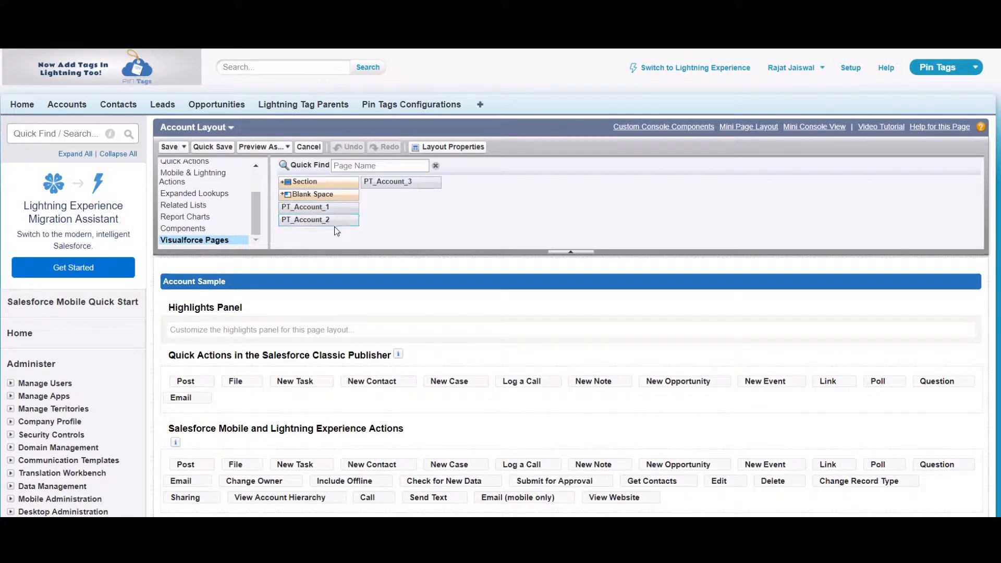
mouse_move(333, 225)
mouse_move(401, 188)
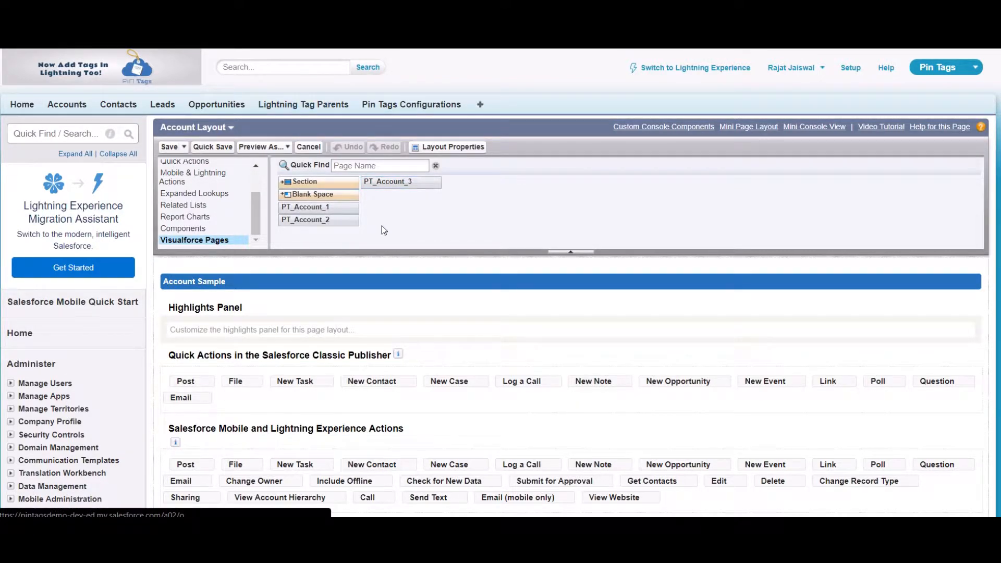
scroll(389, 225, down, 3)
scroll(395, 224, down, 10)
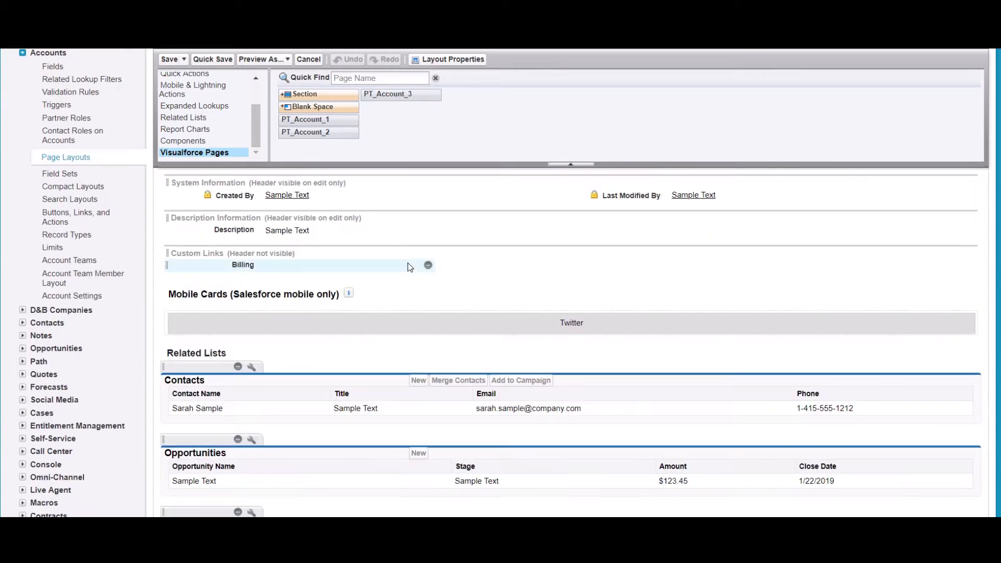
drag(324, 122, 317, 235)
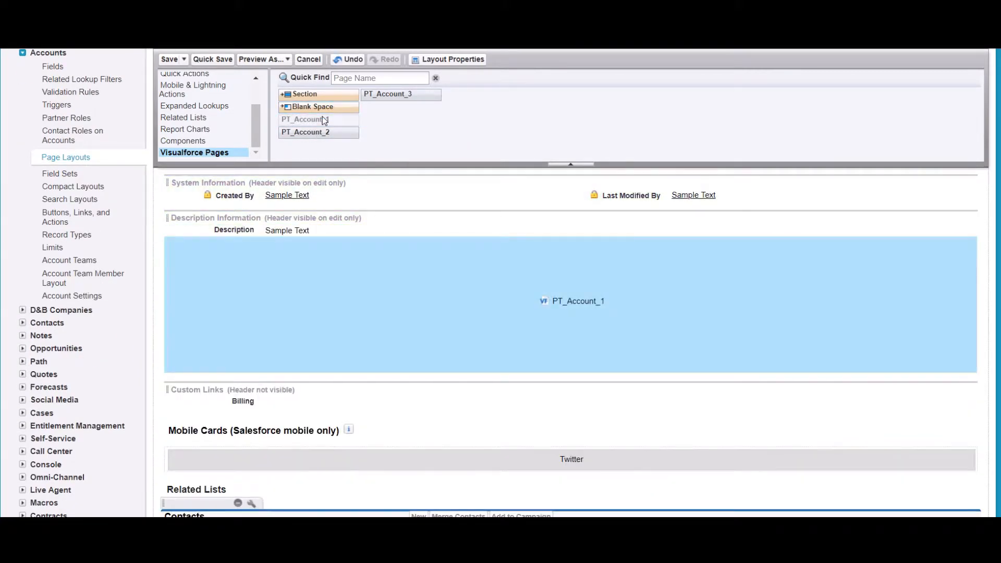
drag(327, 130, 286, 380)
drag(387, 96, 334, 325)
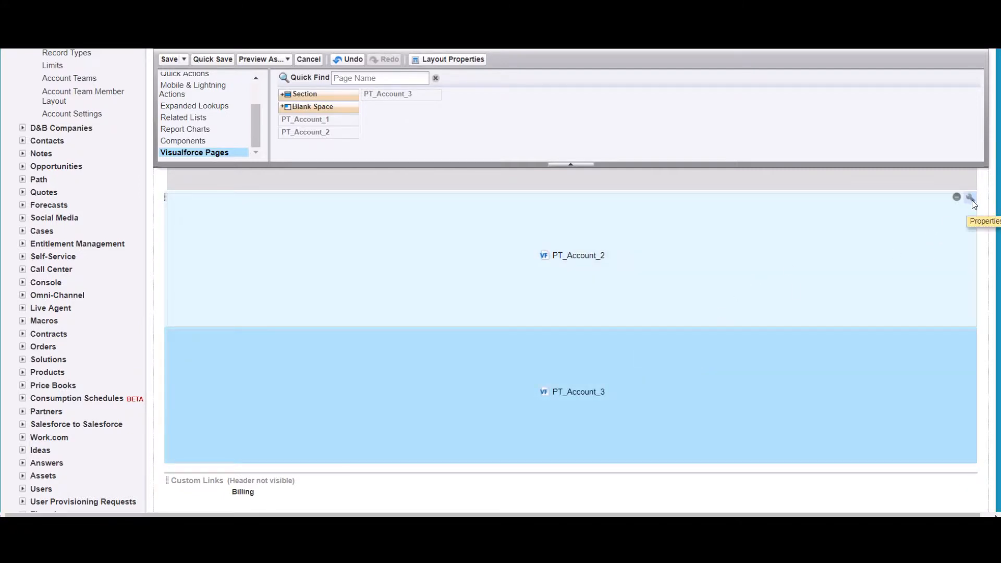
Set the height of the PT_Account_2 Visualforce page to 400 pixels and save the account layout.
click(971, 197)
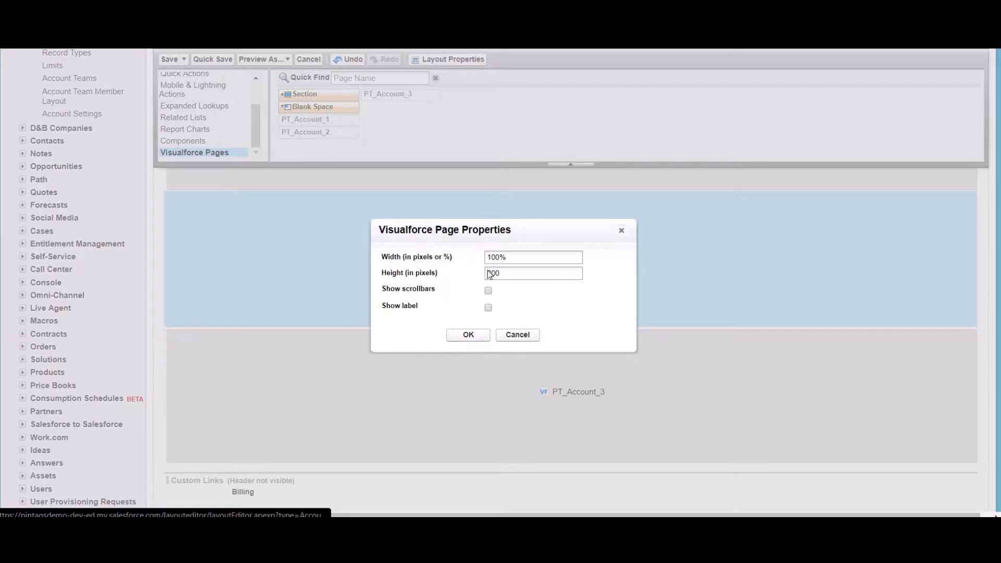
drag(488, 276, 496, 281)
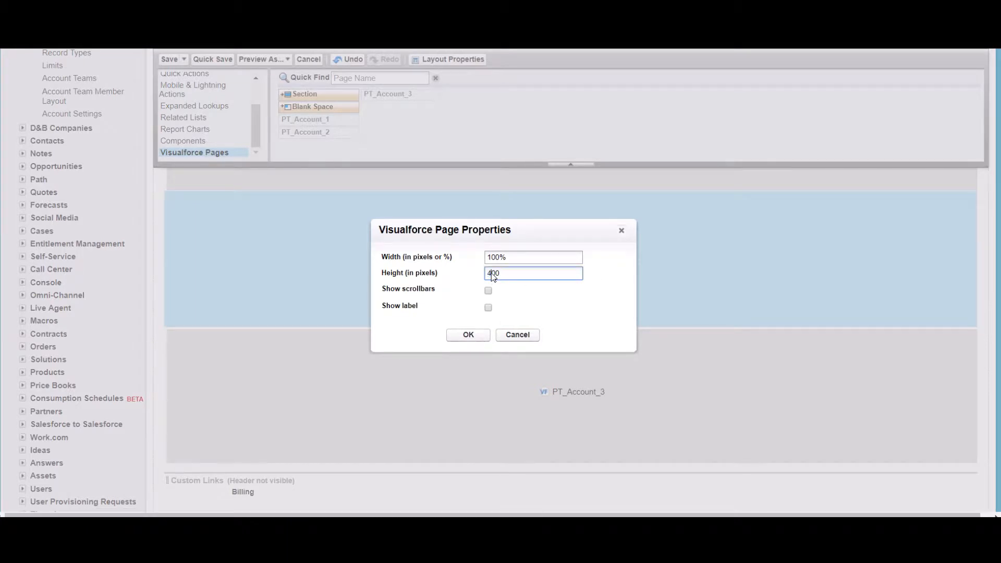
click(468, 335)
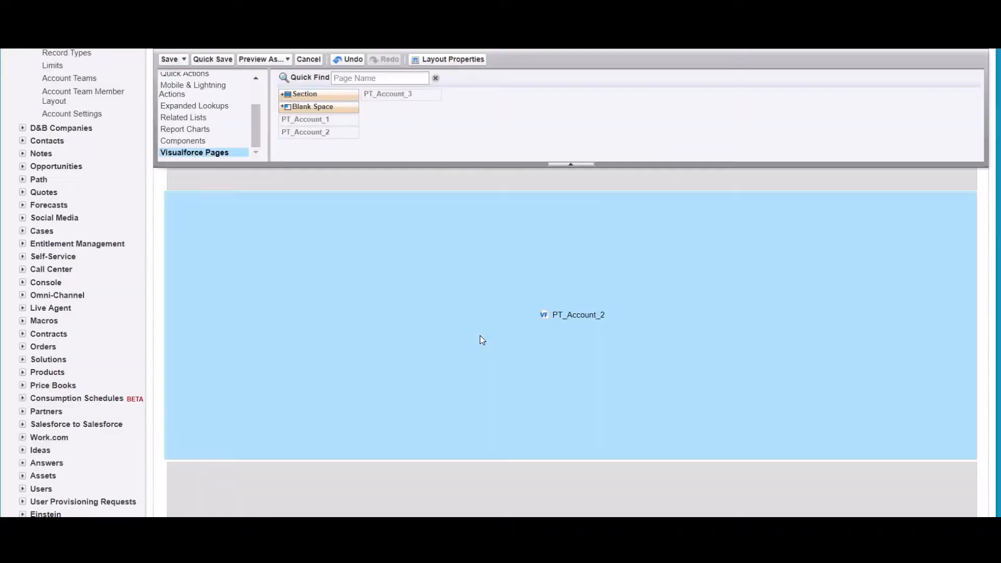
click(168, 58)
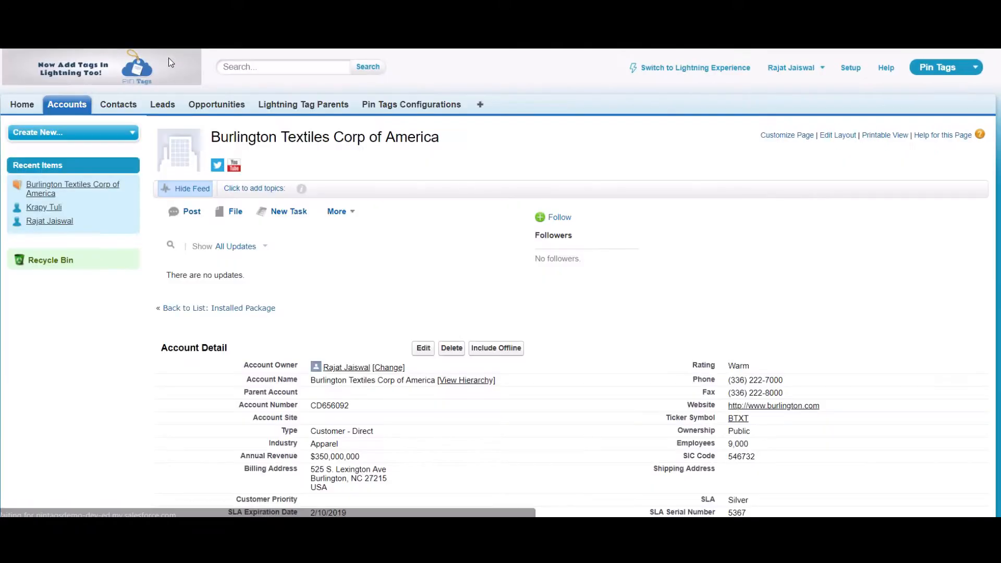
Examine the New Tags, Popular Objects and Popular Tags sections on the Burlington Textiles account page.
scroll(393, 301, down, 7)
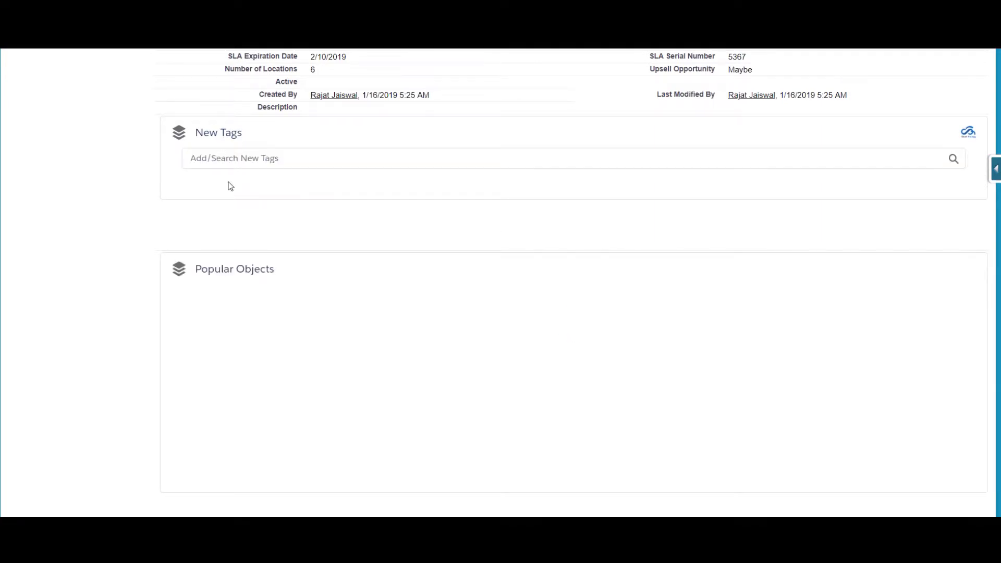
scroll(244, 239, down, 1)
scroll(212, 374, down, 3)
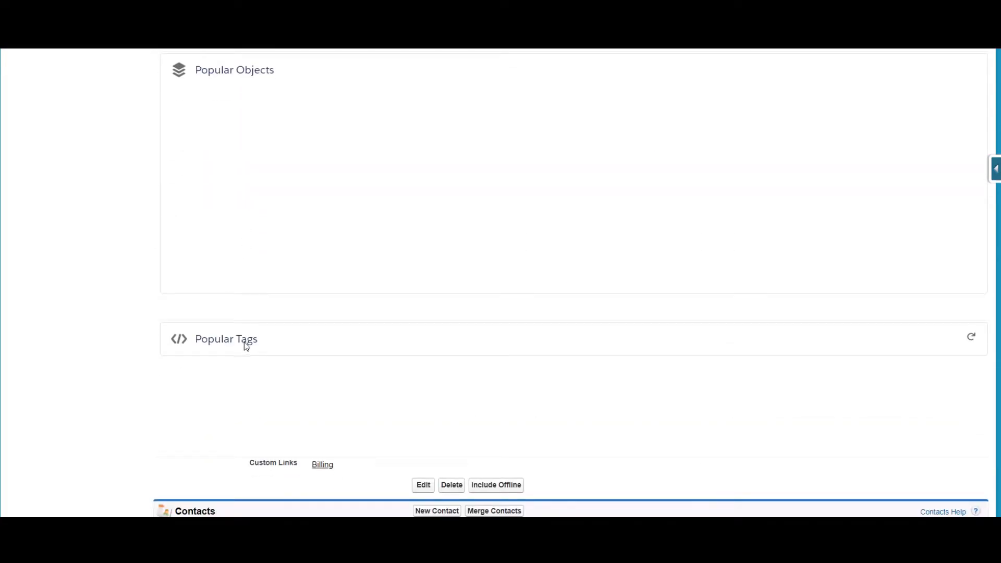
scroll(277, 313, up, 3)
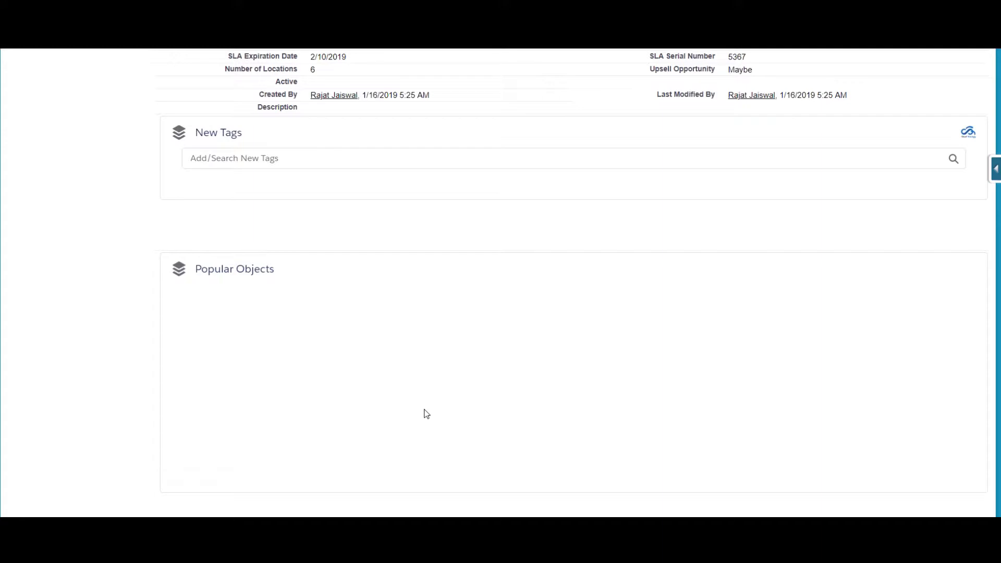
scroll(427, 412, down, 4)
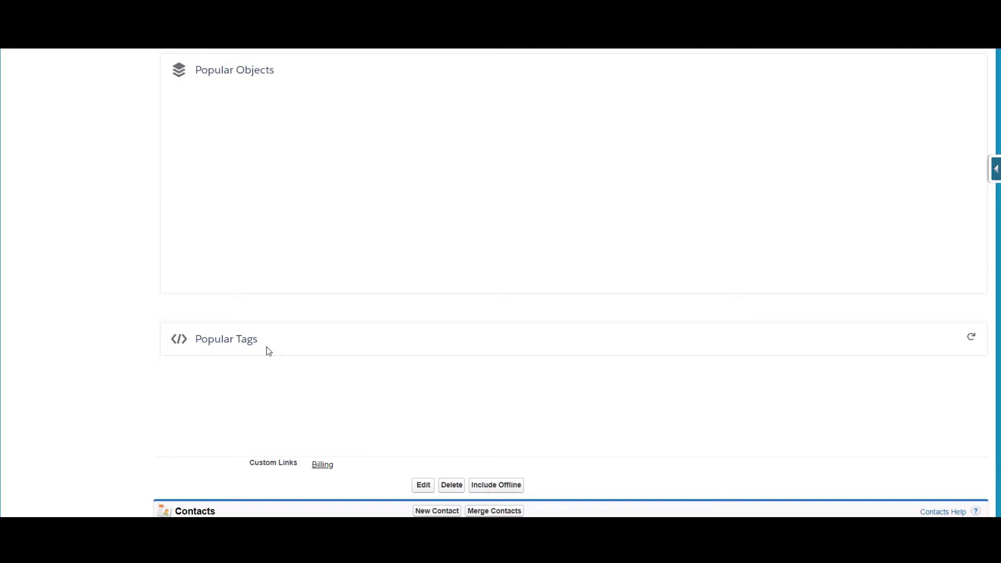
scroll(525, 267, up, 7)
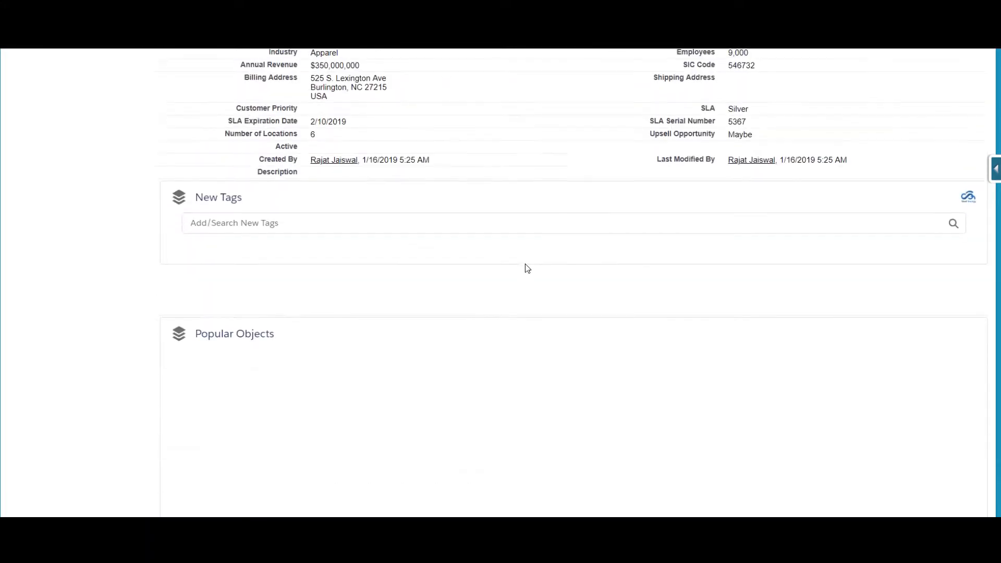
scroll(526, 264, up, 5)
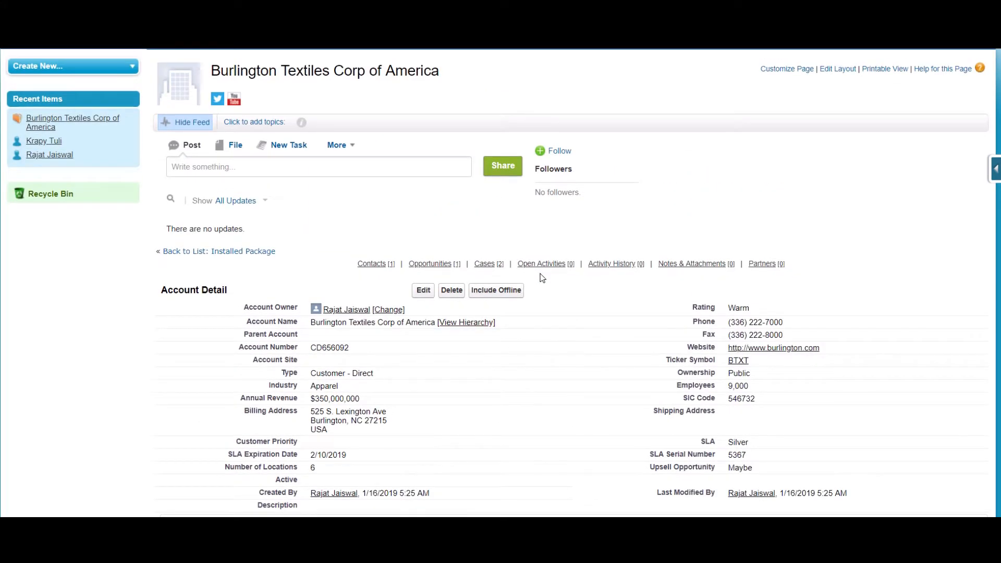
scroll(542, 278, down, 8)
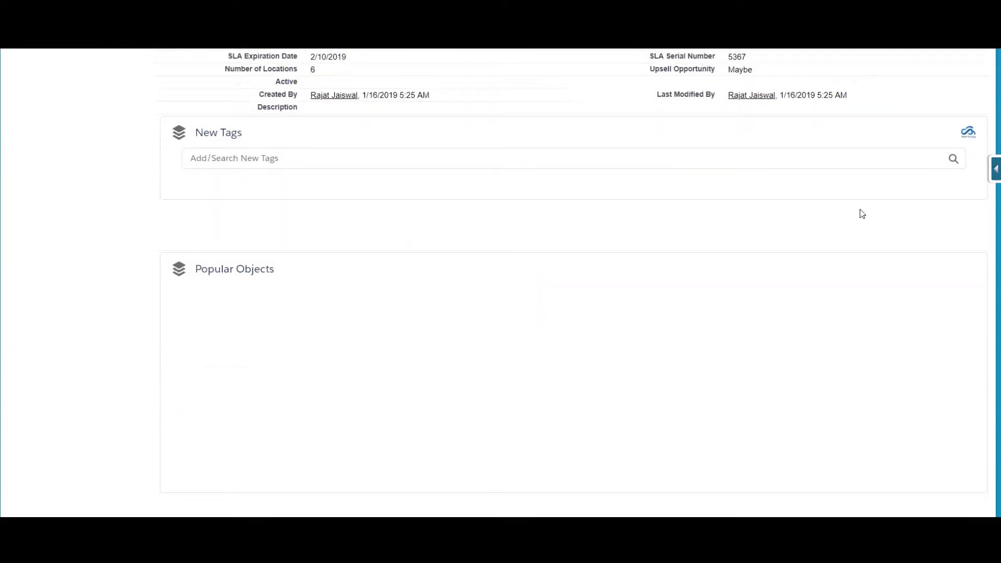
scroll(840, 311, down, 5)
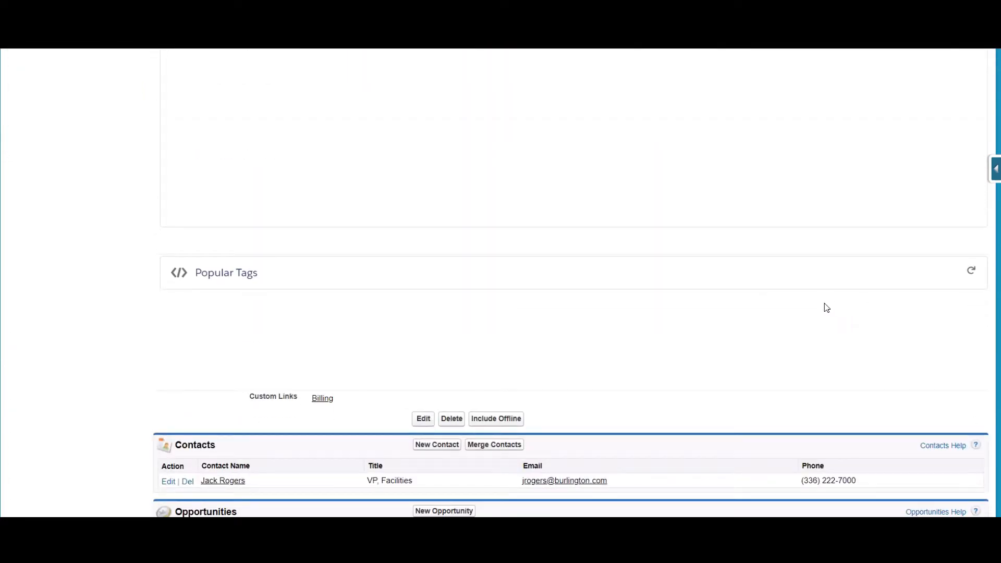
scroll(828, 308, up, 10)
scroll(827, 307, up, 4)
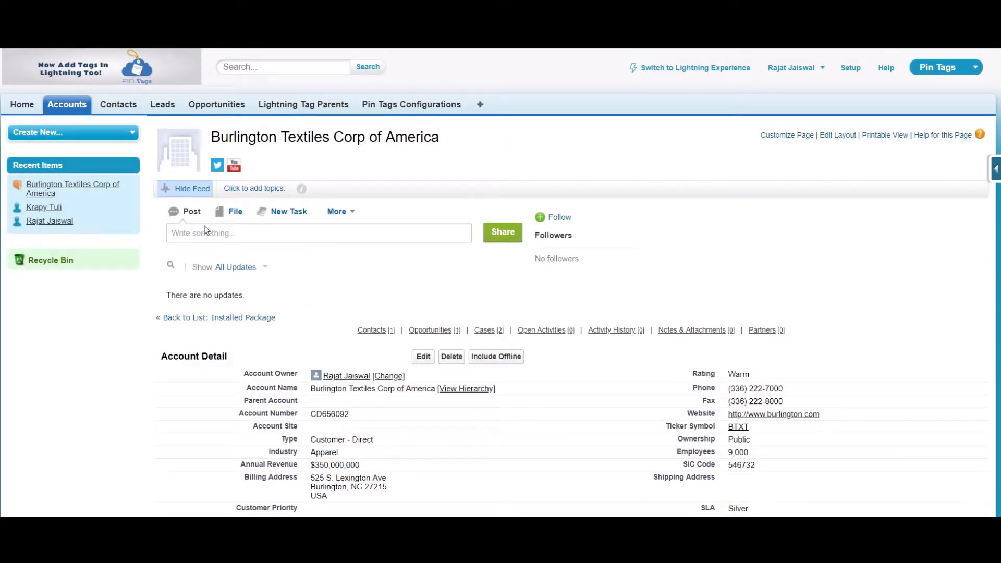
Switch to Lightning Experience and open the Accounts list.
click(716, 68)
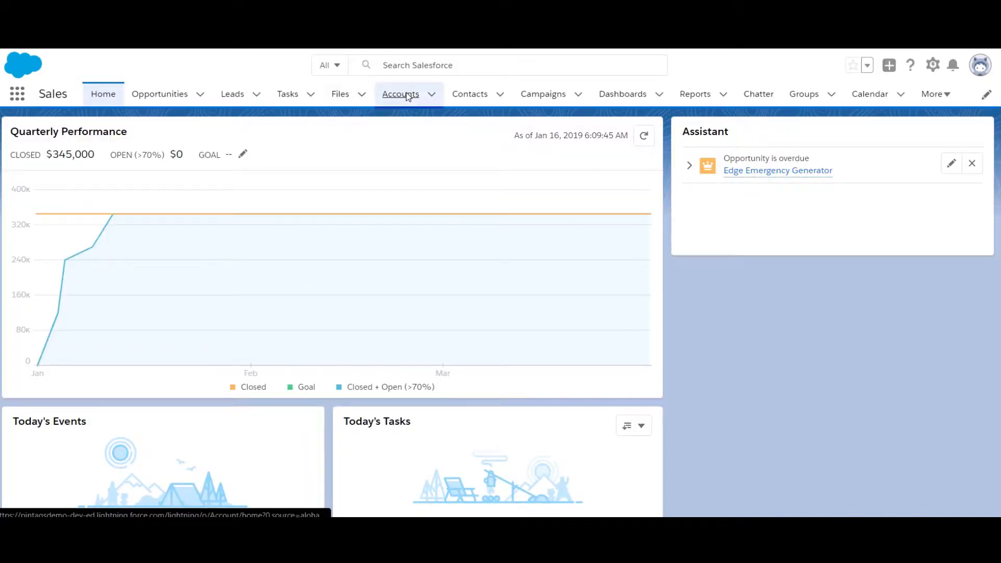
click(408, 96)
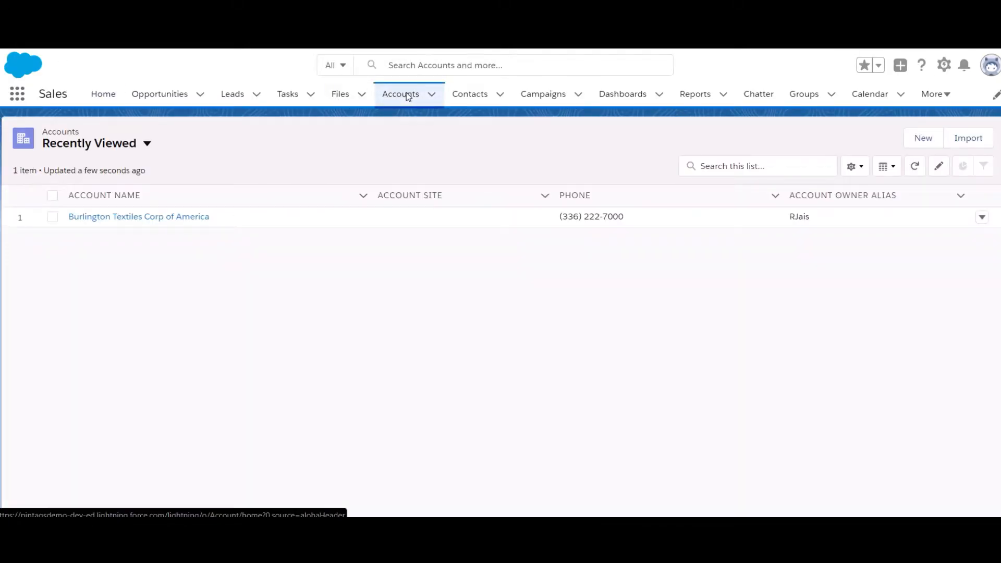
Open the Burlington Textiles Corp of America account and edit its record page in the Lightning App Builder.
click(187, 217)
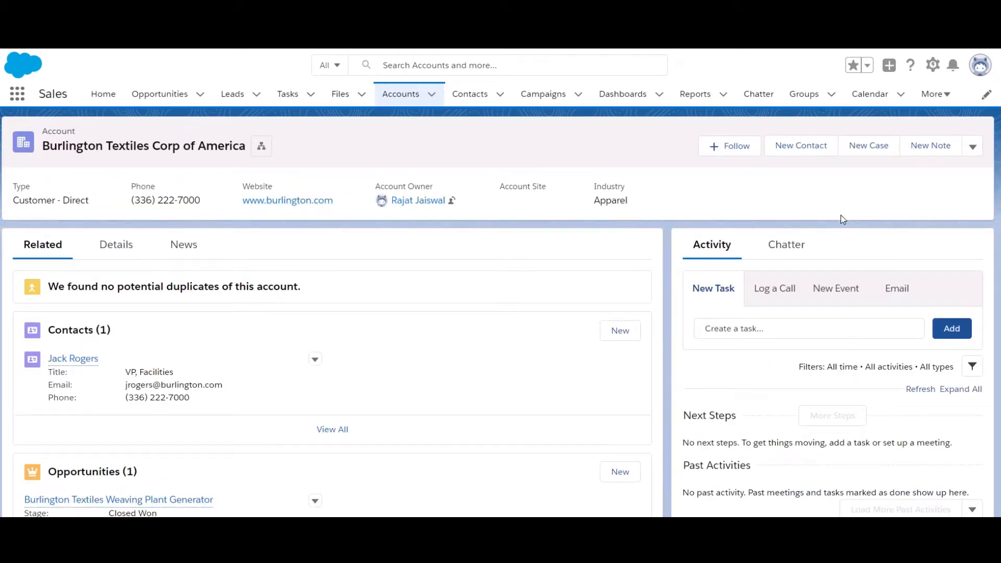
click(934, 64)
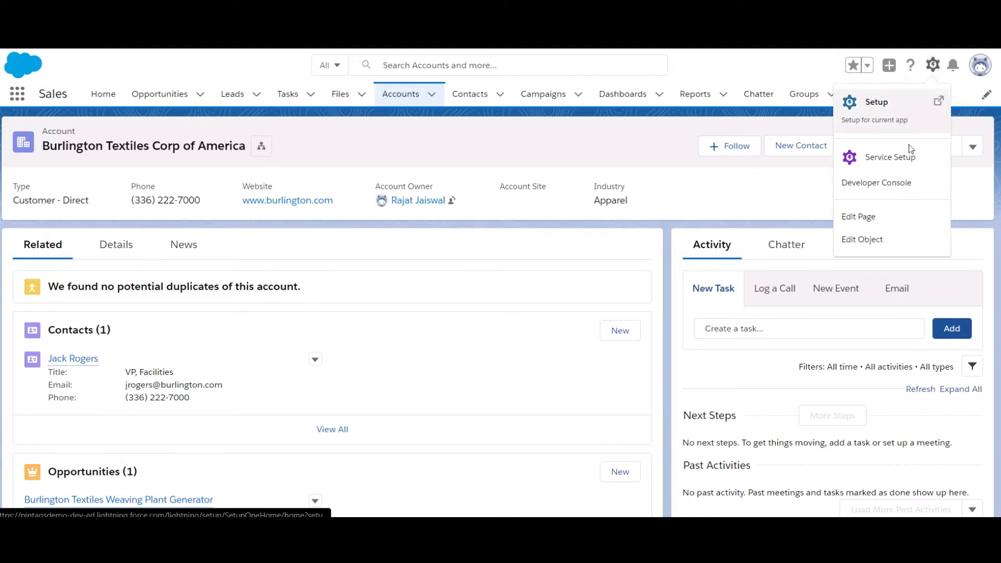
click(878, 218)
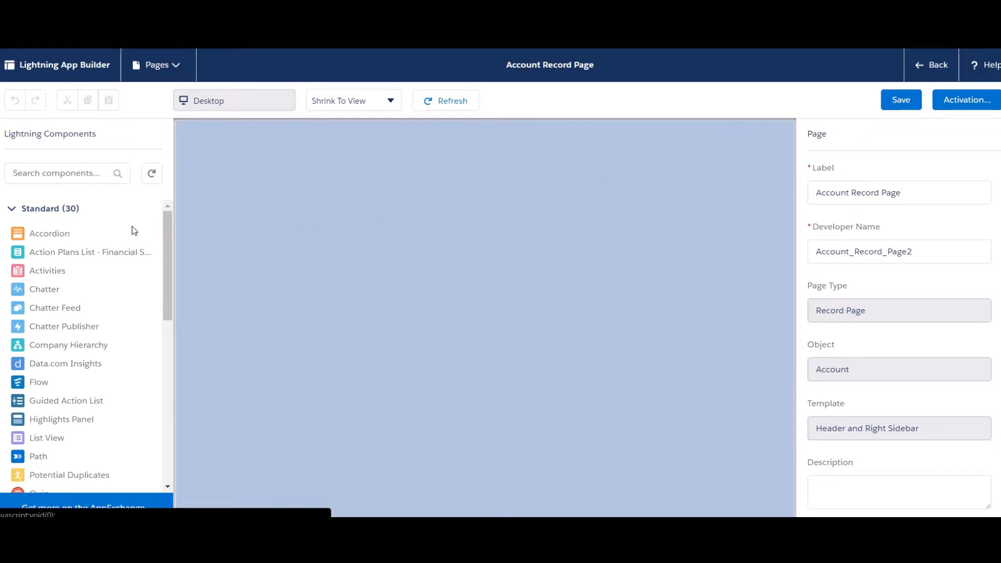
Add three PIN TAGS components to the Account Record Page: one above the Related section and two above the Activity section.
scroll(151, 235, down, 4)
scroll(141, 261, down, 5)
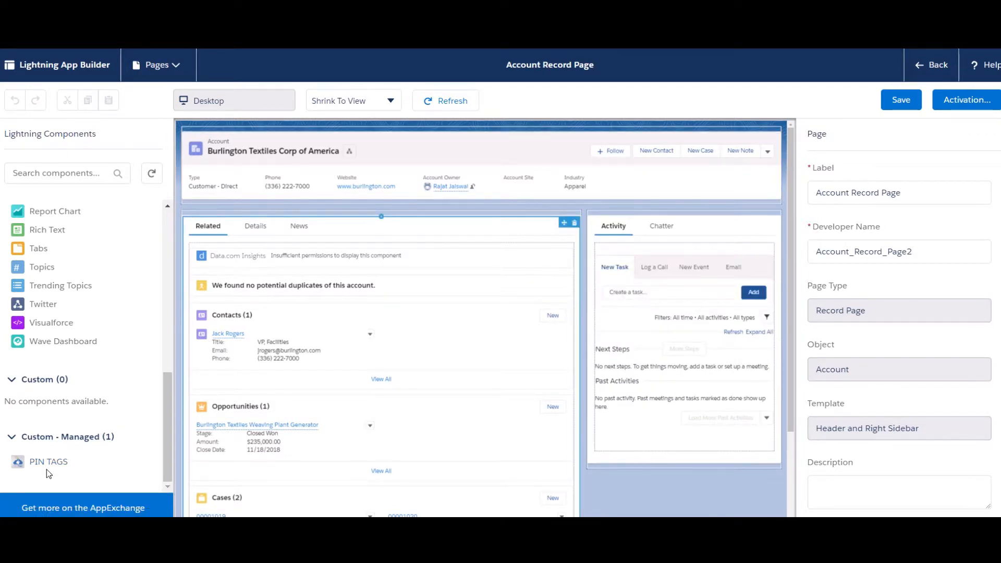
drag(46, 469, 283, 211)
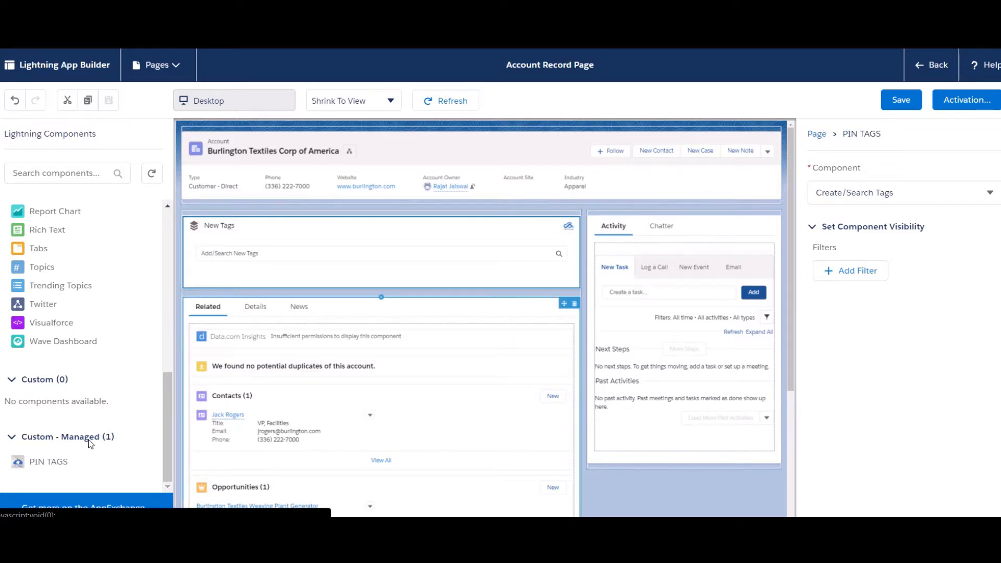
drag(64, 465, 657, 211)
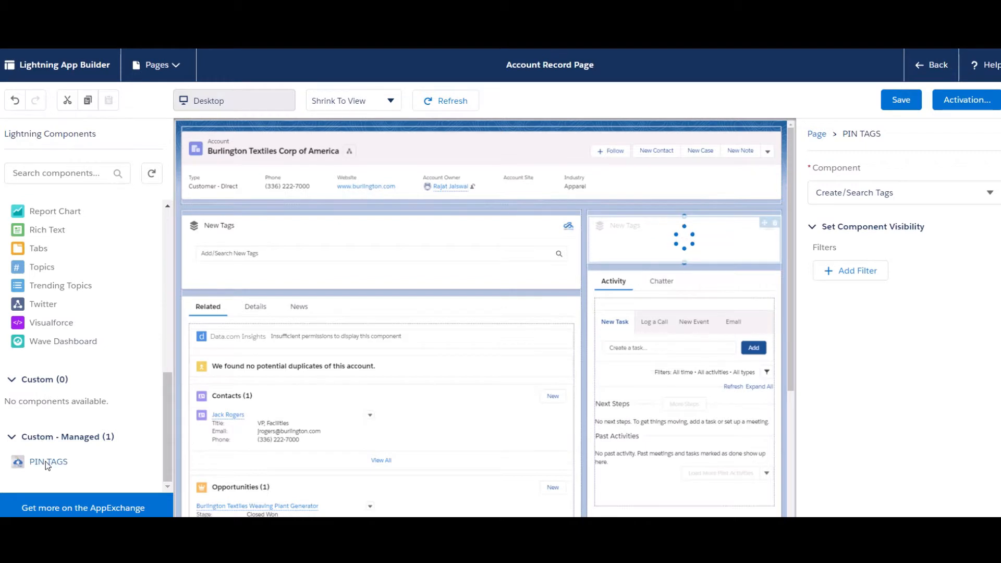
drag(45, 462, 623, 304)
Set the upper sidebar PIN TAGS component to Popular Objects and the lower one to Popular Tags.
click(434, 232)
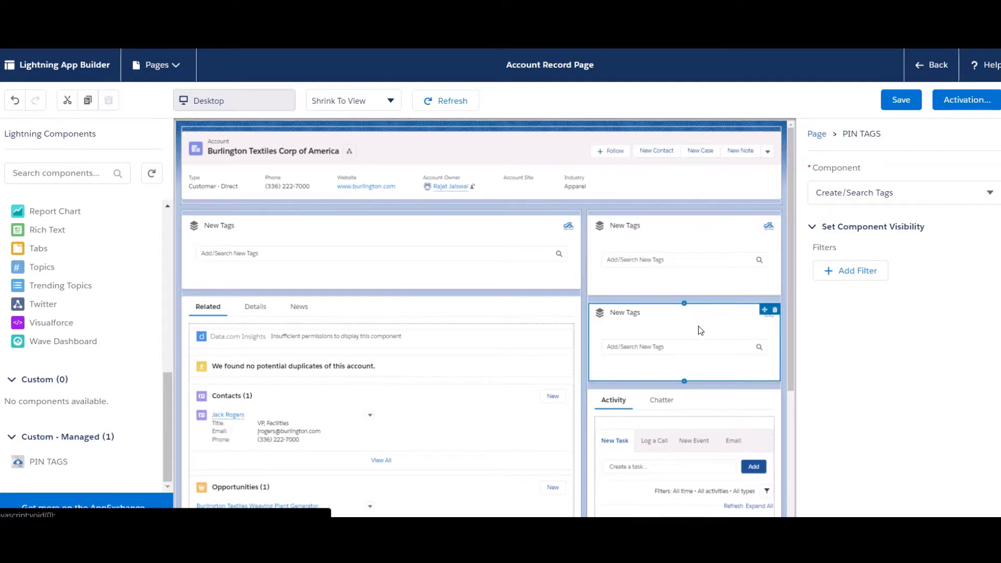
click(710, 255)
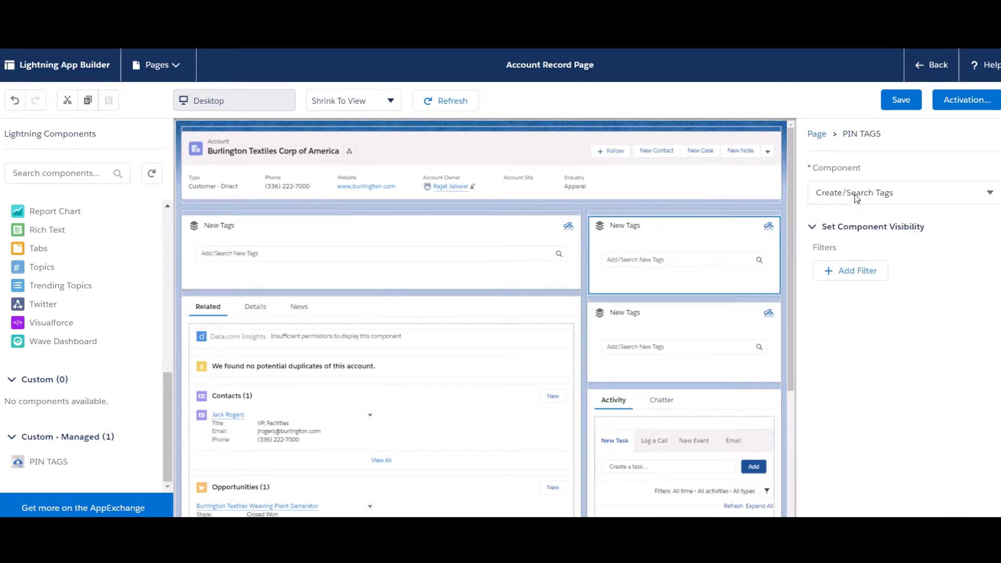
click(855, 194)
click(856, 238)
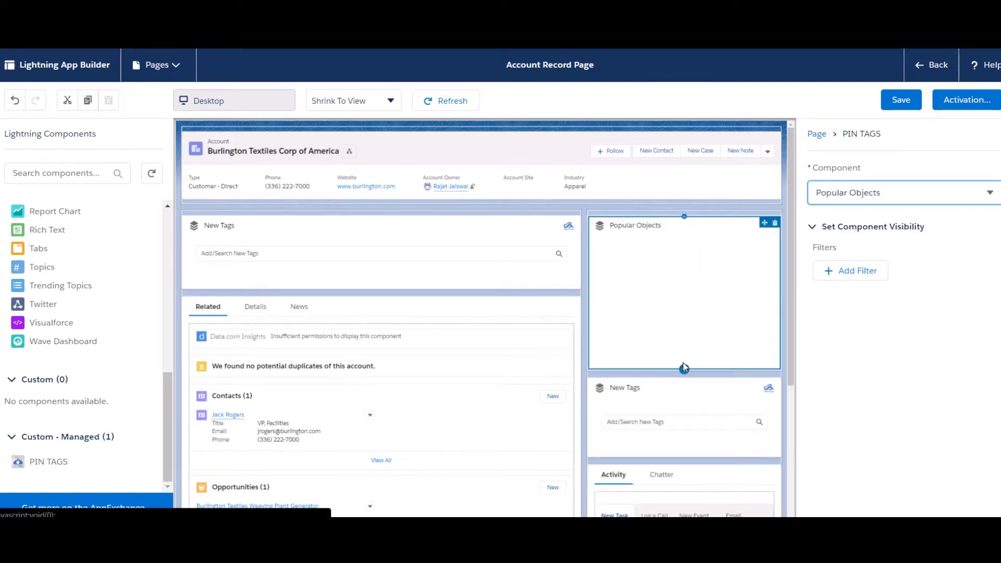
click(673, 409)
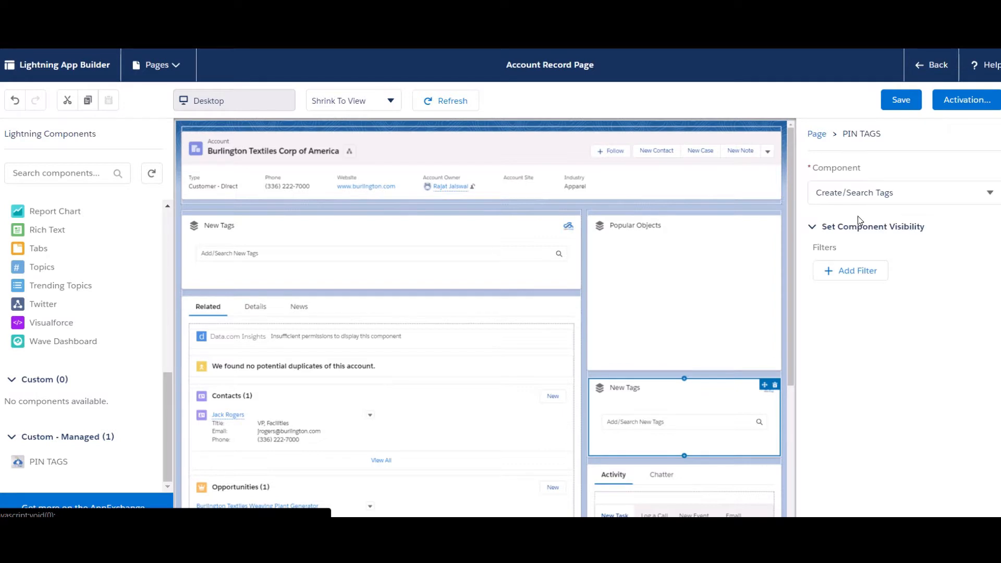
click(870, 195)
click(861, 254)
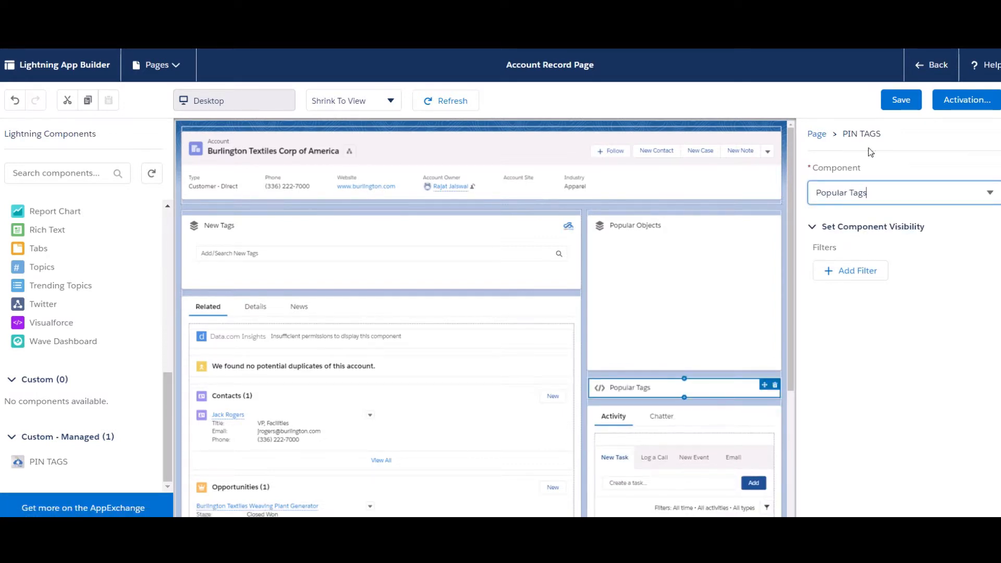
Save the Account Record Page, review its activation settings and exit the page editor.
click(899, 107)
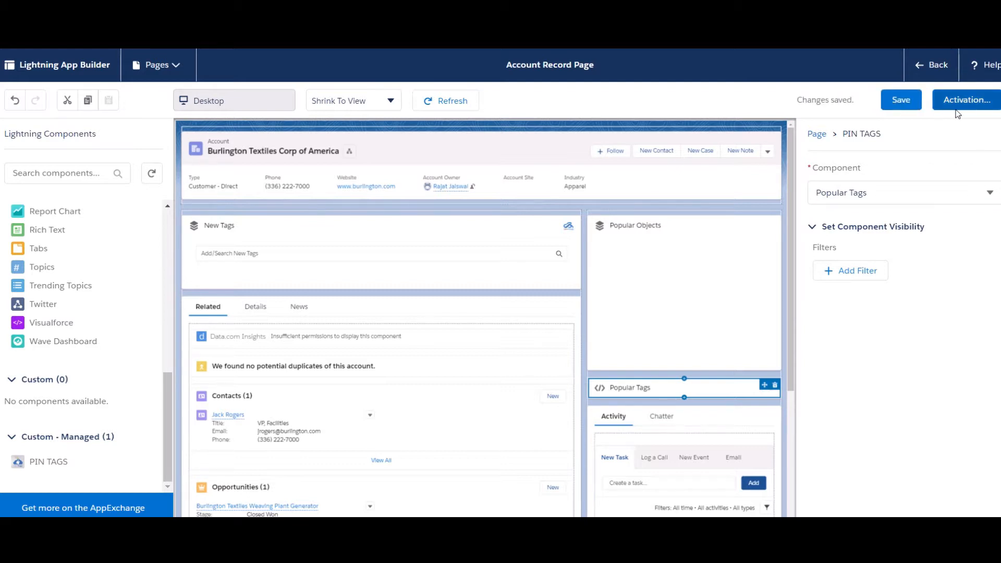
click(971, 103)
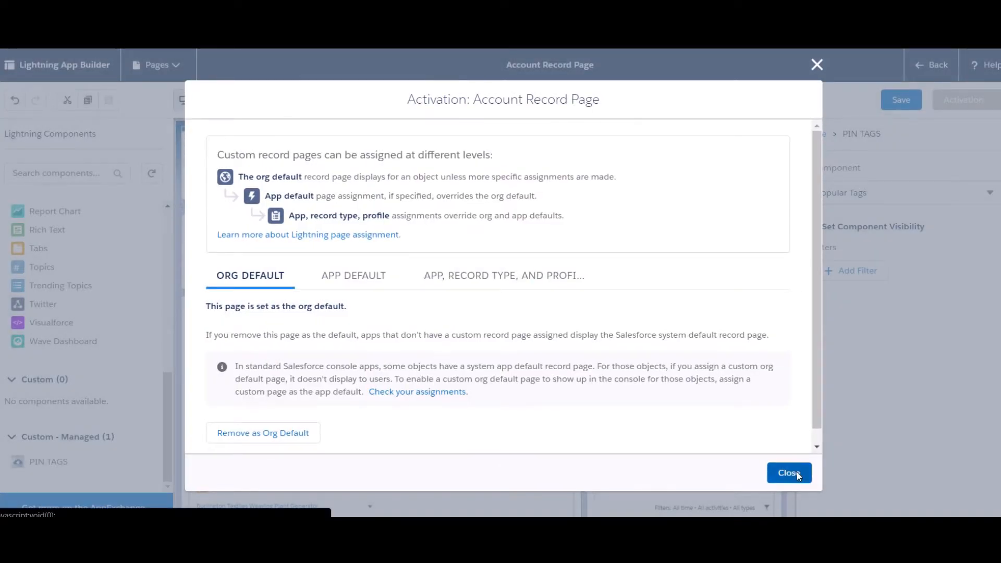
click(796, 474)
click(928, 62)
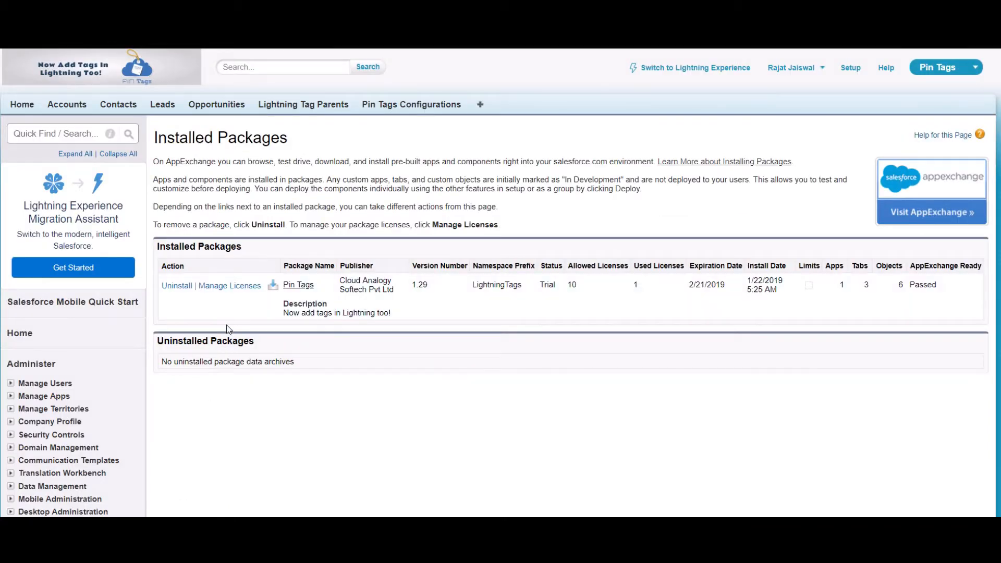
Assign a license for the installed Pin Tags package to the available user with the Standard User profile.
click(231, 286)
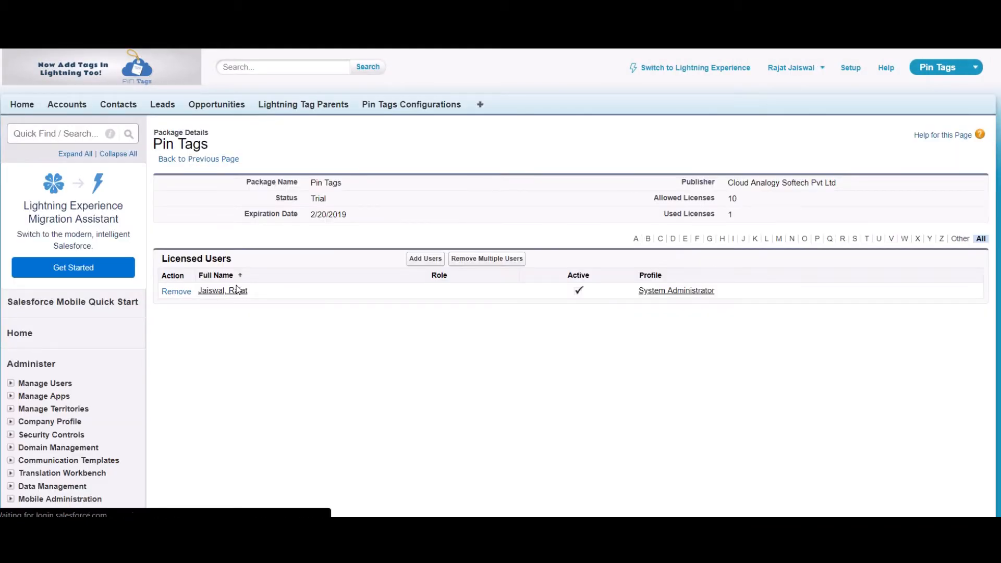
click(425, 259)
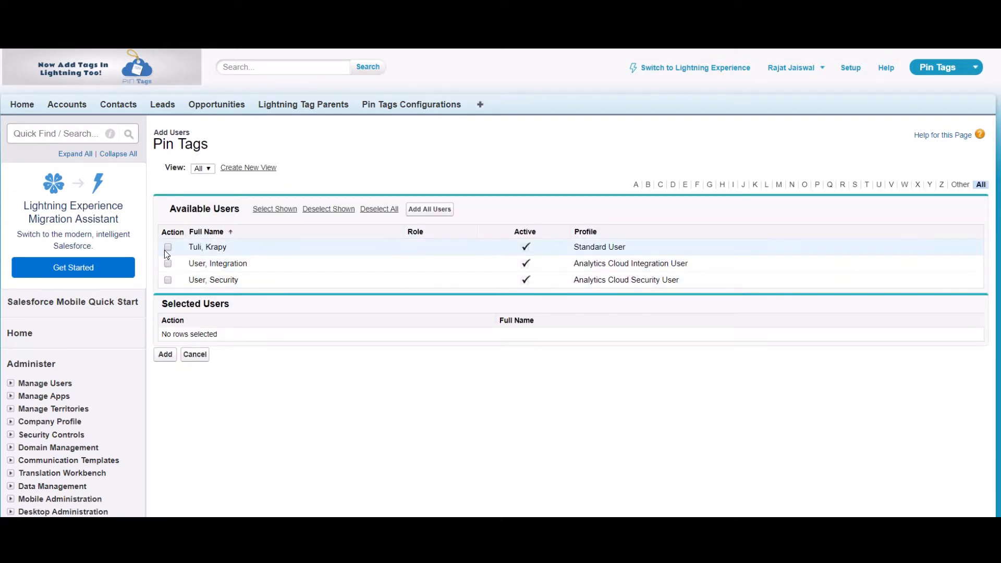
click(168, 248)
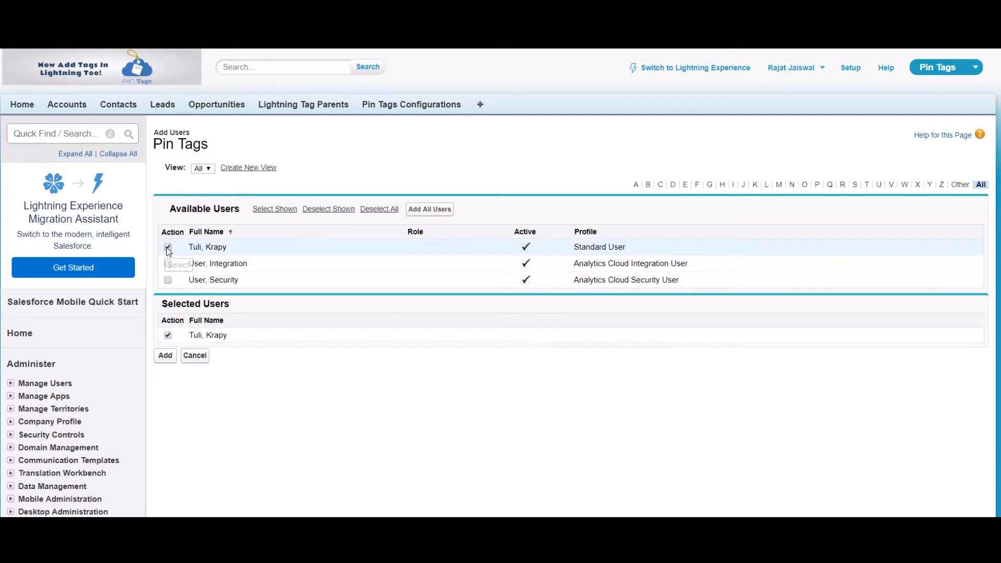
click(166, 357)
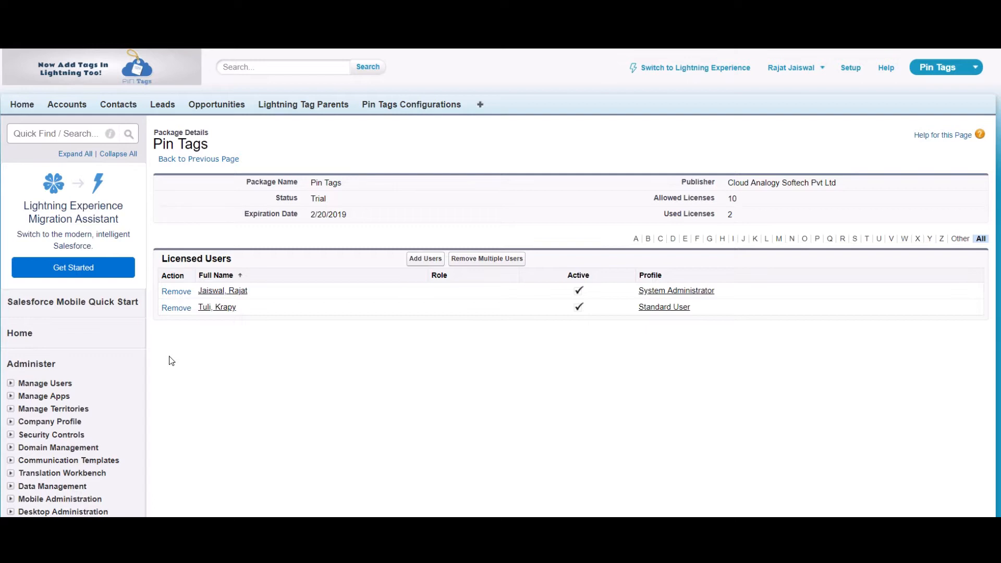
Switch to Lightning Experience and open Setup from the newly licensed standard user's profile page.
click(696, 68)
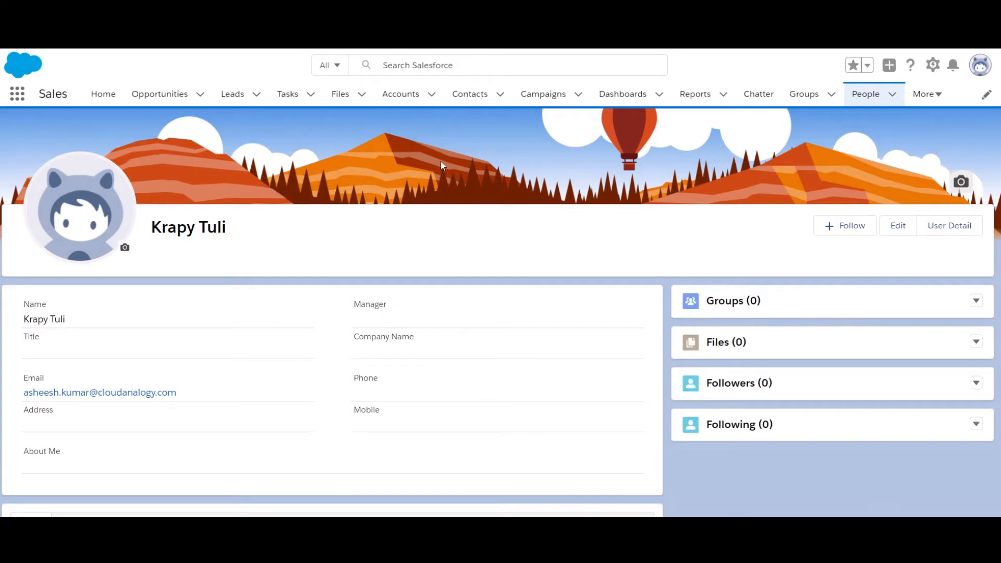
scroll(440, 167, down, 3)
scroll(441, 173, down, 3)
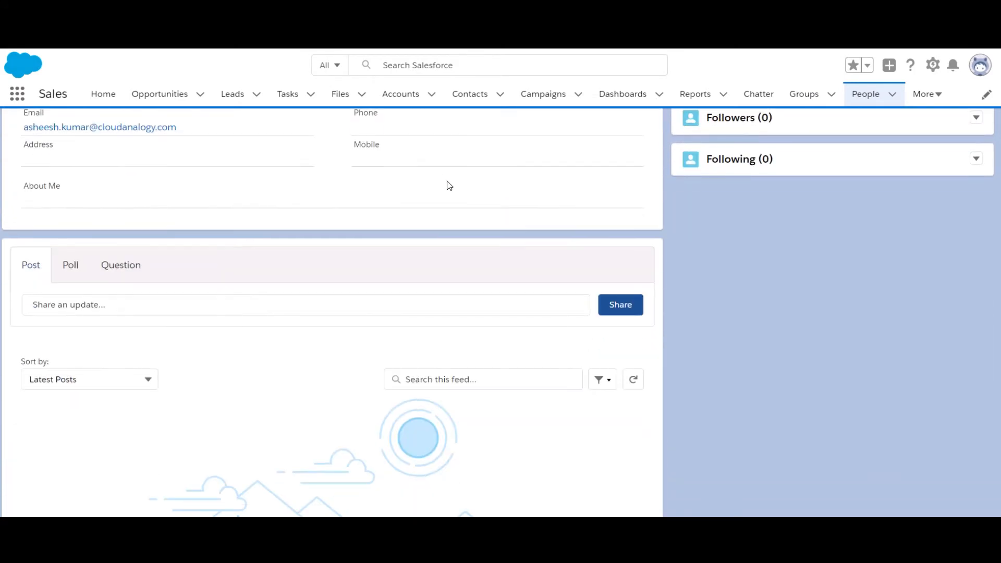
scroll(447, 185, up, 6)
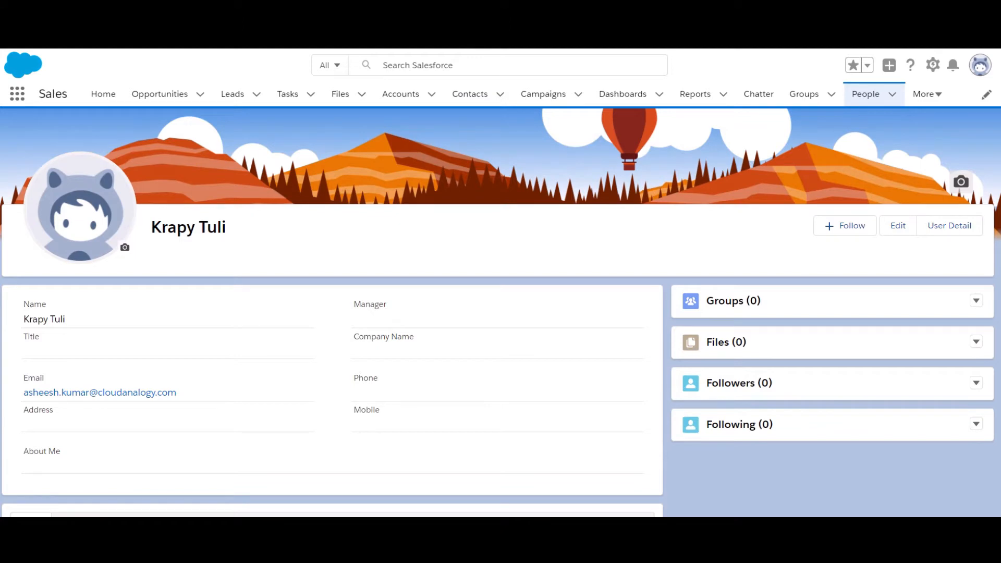
click(933, 66)
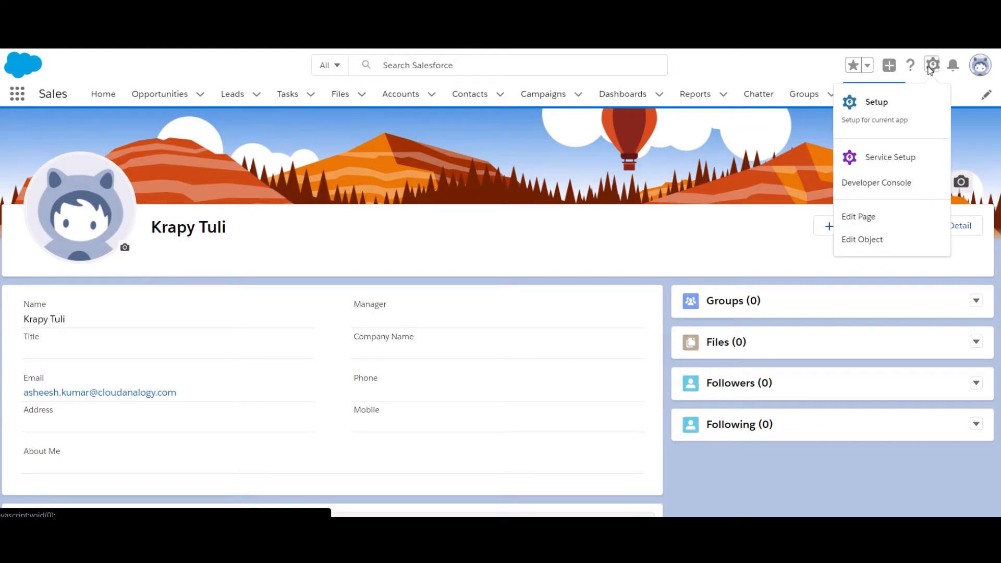
click(904, 108)
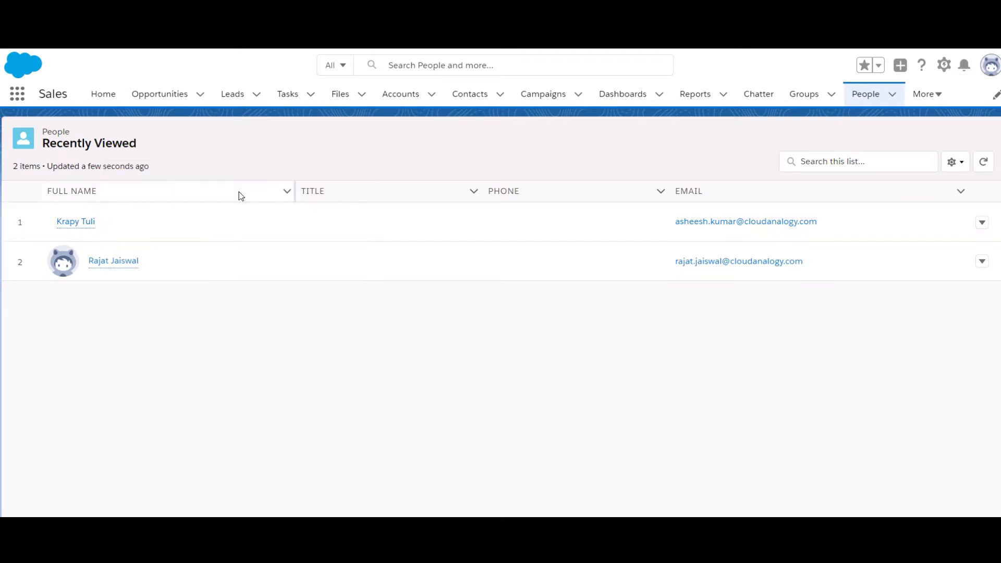
Open the standard user's record and assign the Pin Tags permission set to that user, saving the assignment.
click(77, 221)
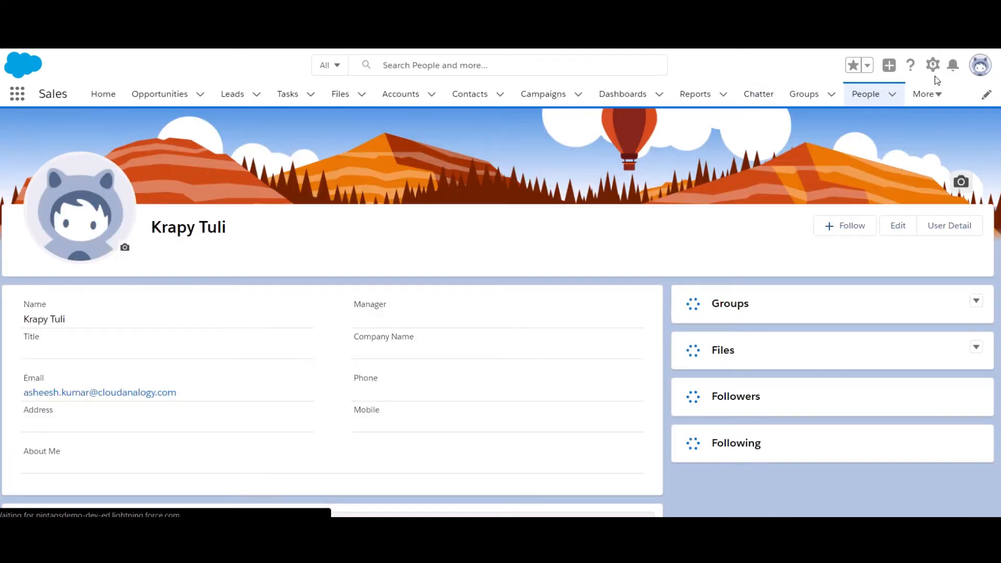
scroll(918, 123, down, 3)
scroll(916, 126, up, 1)
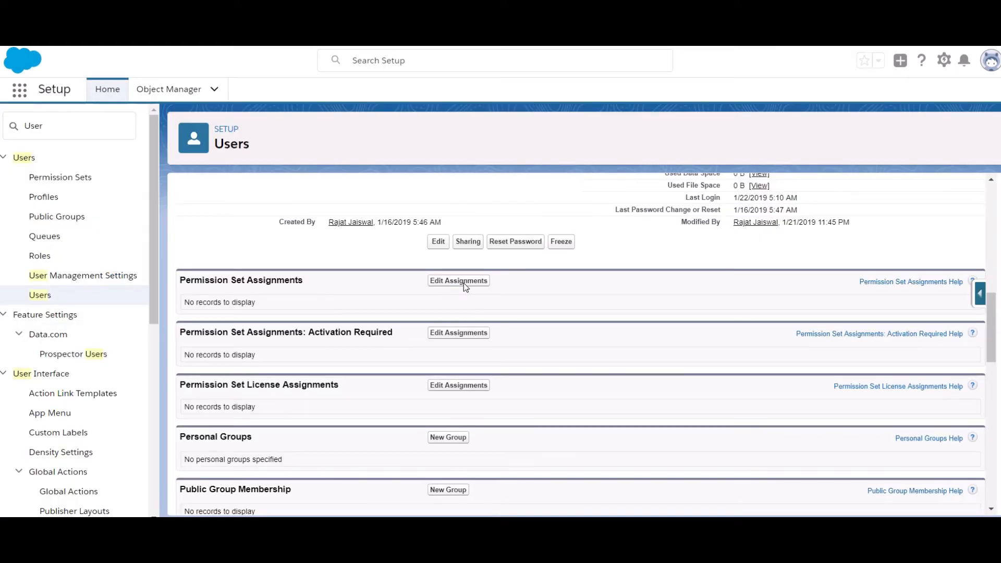
click(464, 283)
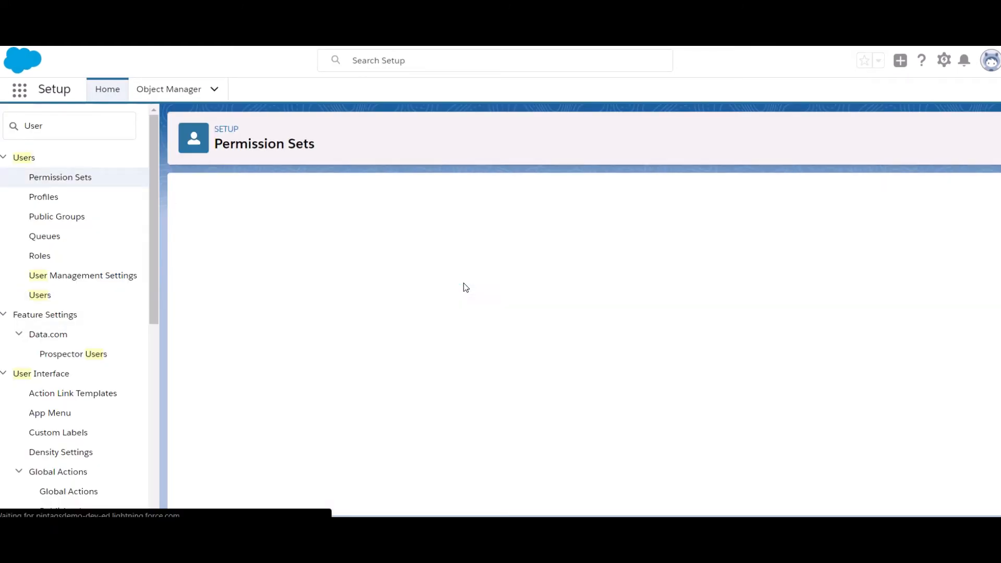
click(243, 287)
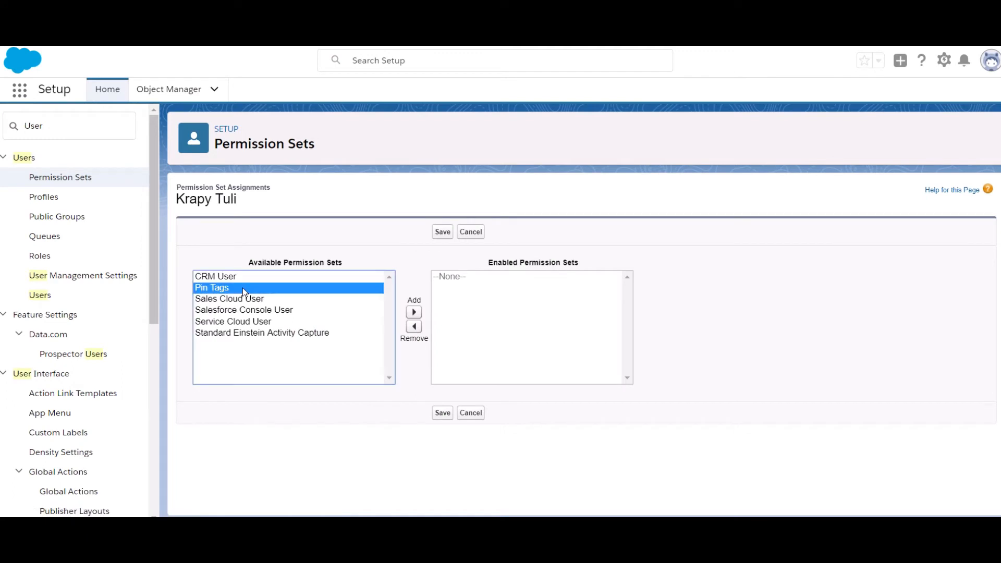
click(414, 311)
click(438, 412)
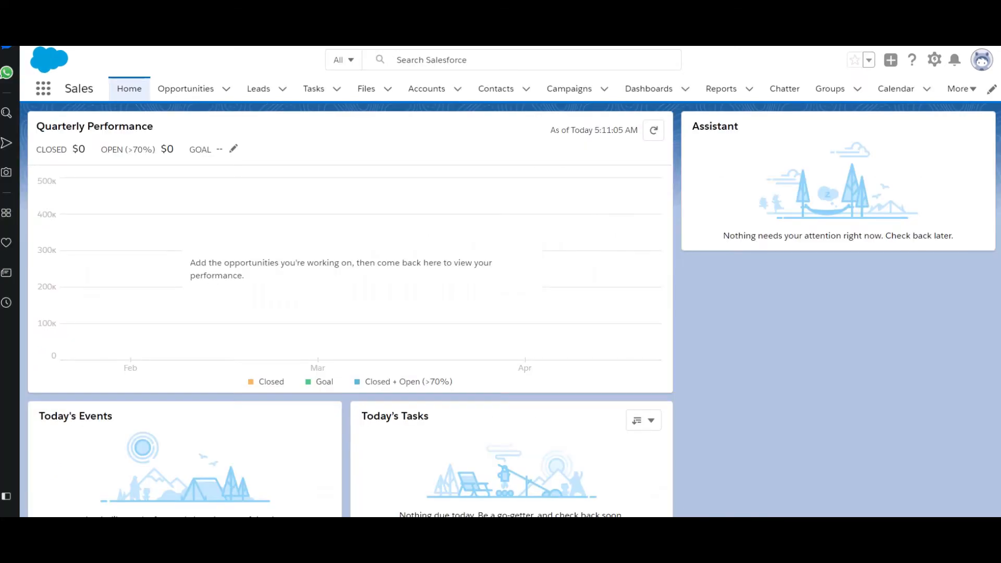
Reload the other user's Salesforce session and examine the Pin Tags sections on the Burlington Textiles account page.
key(F5)
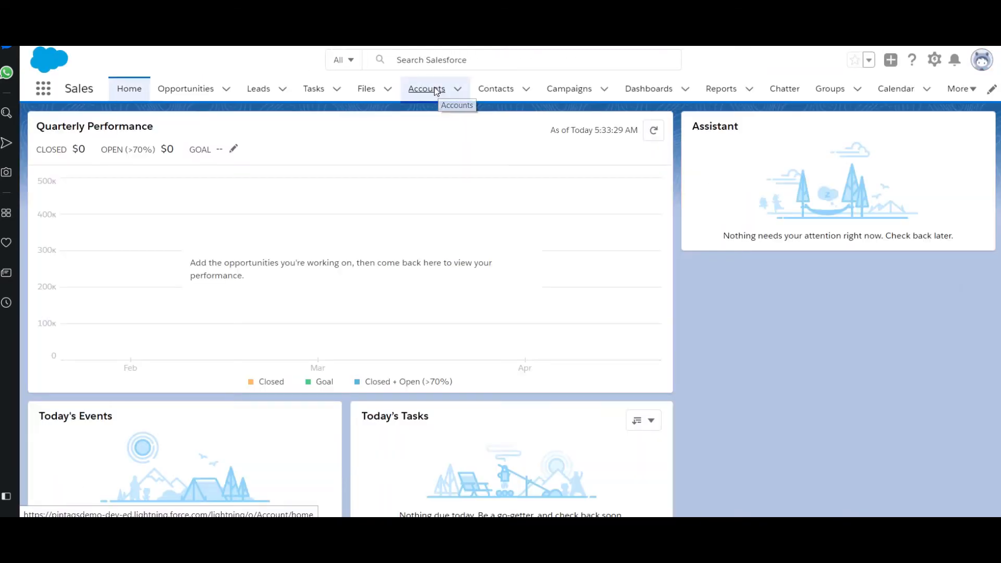
click(434, 87)
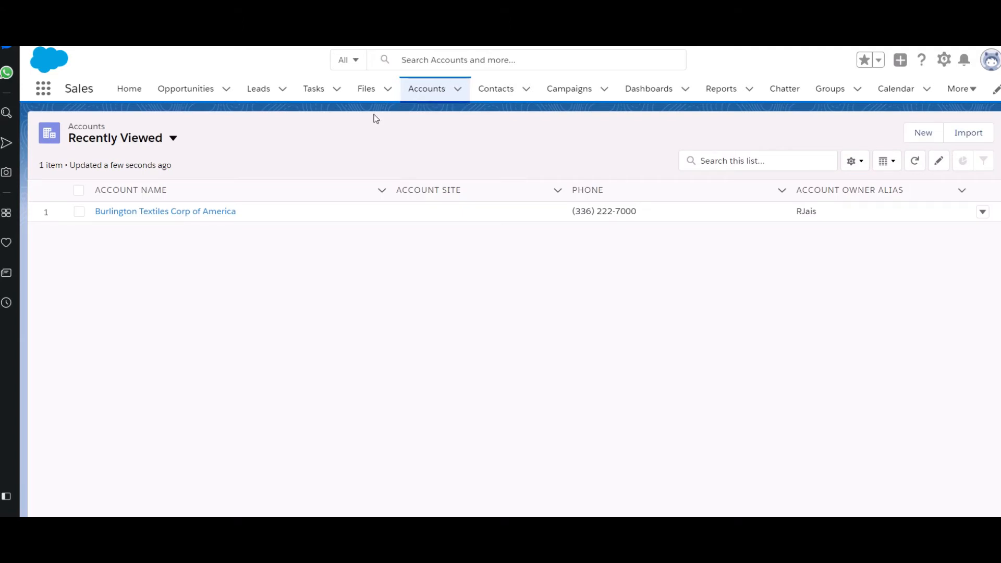
click(208, 214)
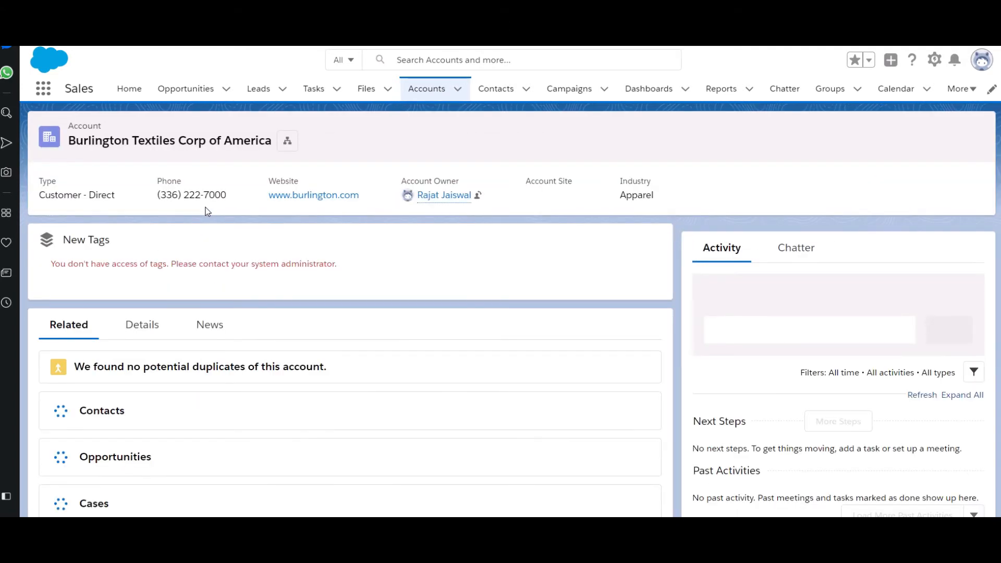
scroll(396, 256, down, 2)
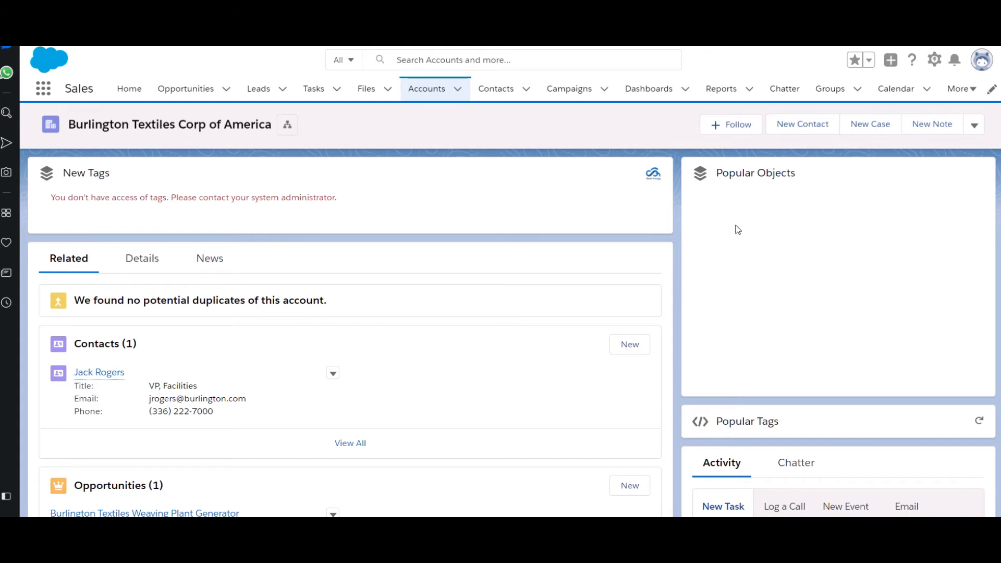
scroll(711, 222, up, 2)
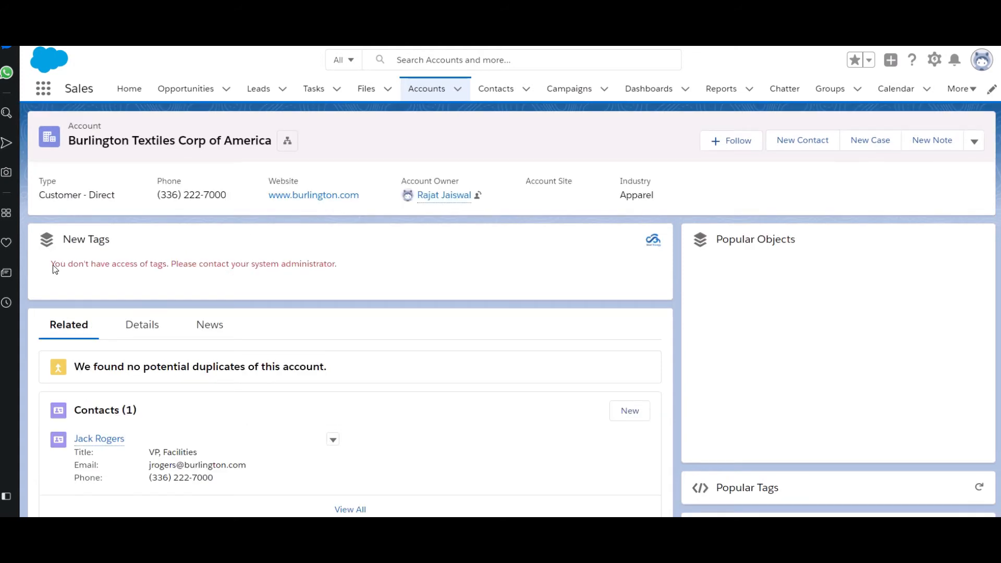
Read the message in the New Tags section, highlighting its first sentence and clearing the selection.
drag(55, 270, 88, 267)
drag(158, 268, 165, 267)
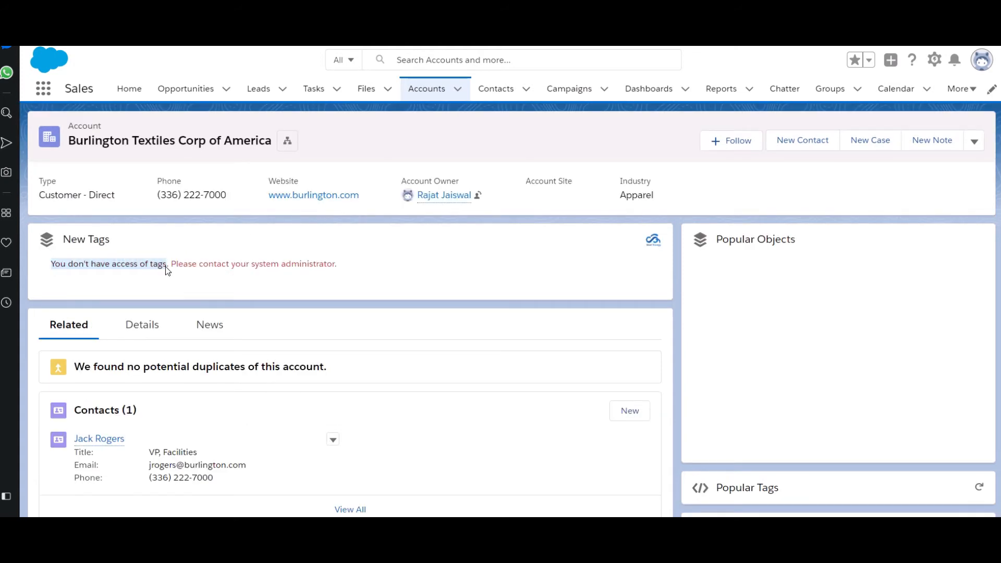
right_click(164, 267)
click(201, 262)
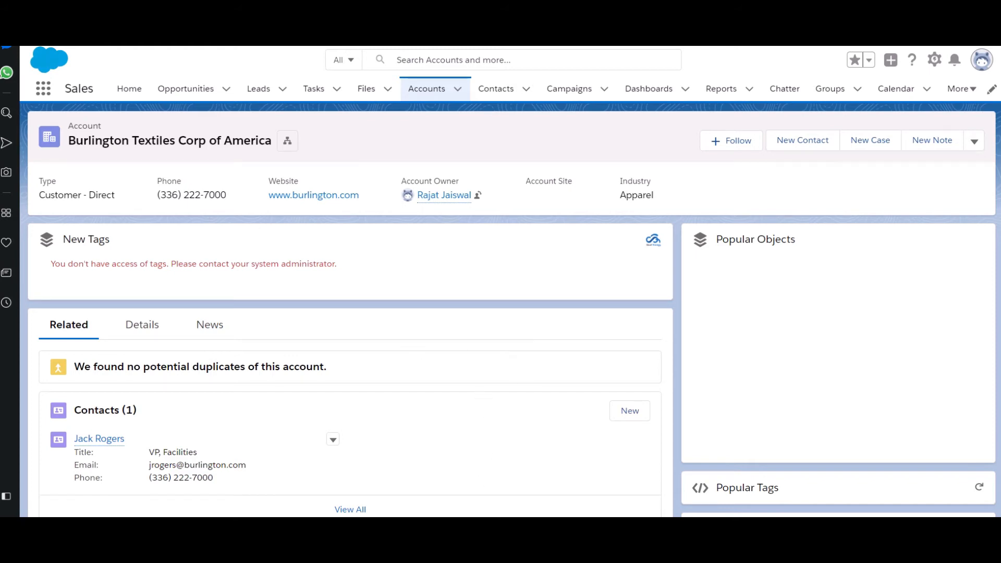
Switch to the administrator's browser session and open the User Configuration page in the Pin Tags configuration.
mouse_move(435, 542)
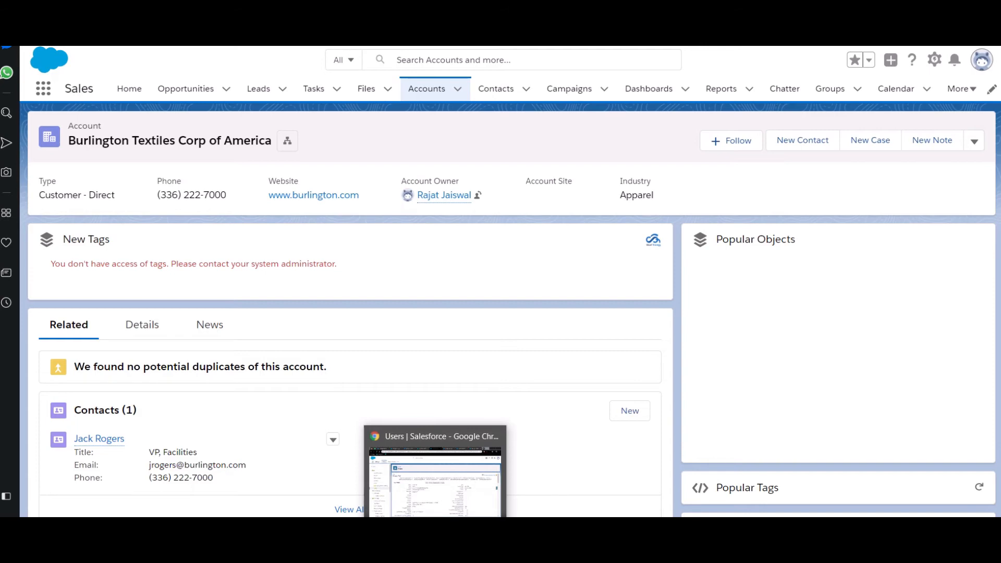
click(435, 543)
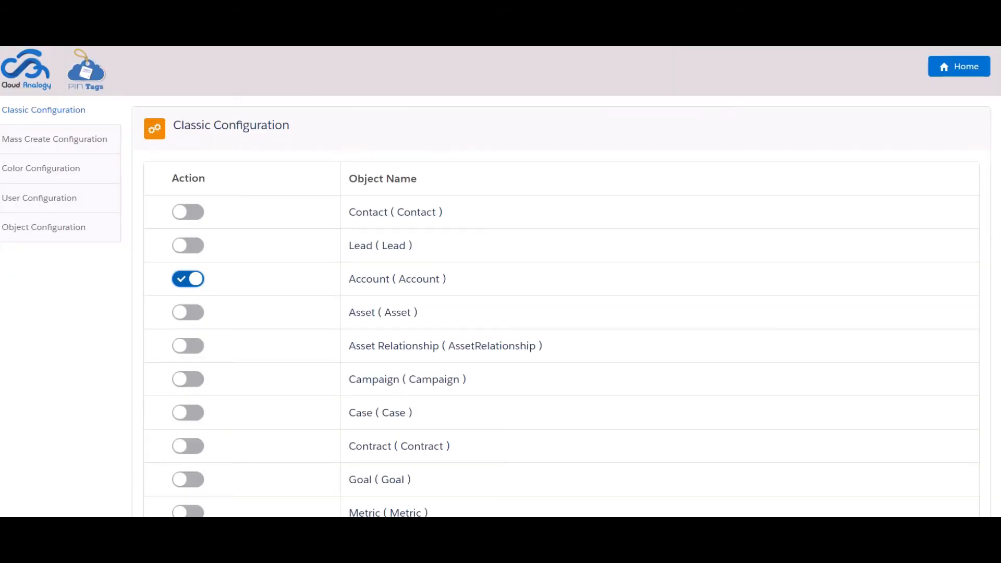
click(51, 199)
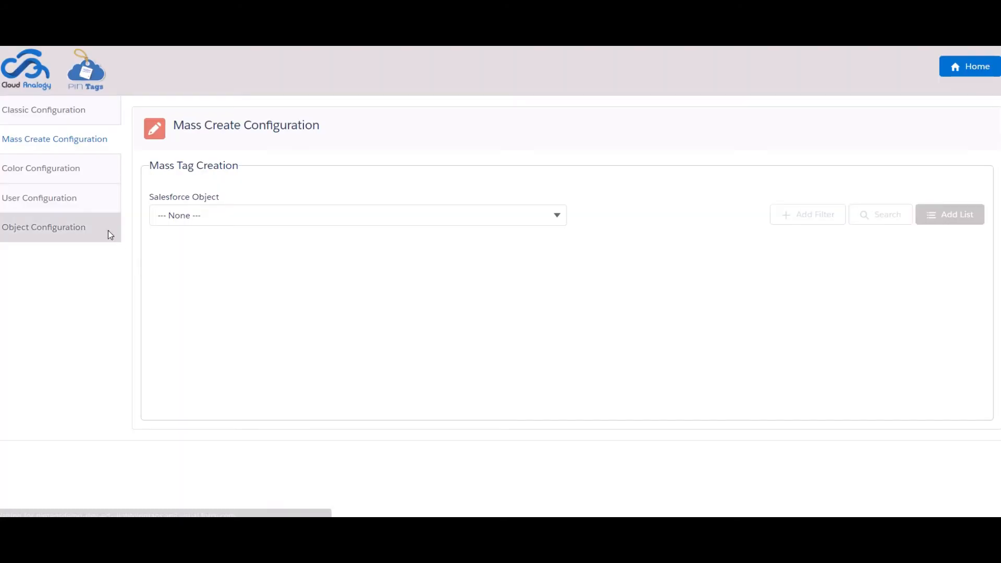
click(67, 198)
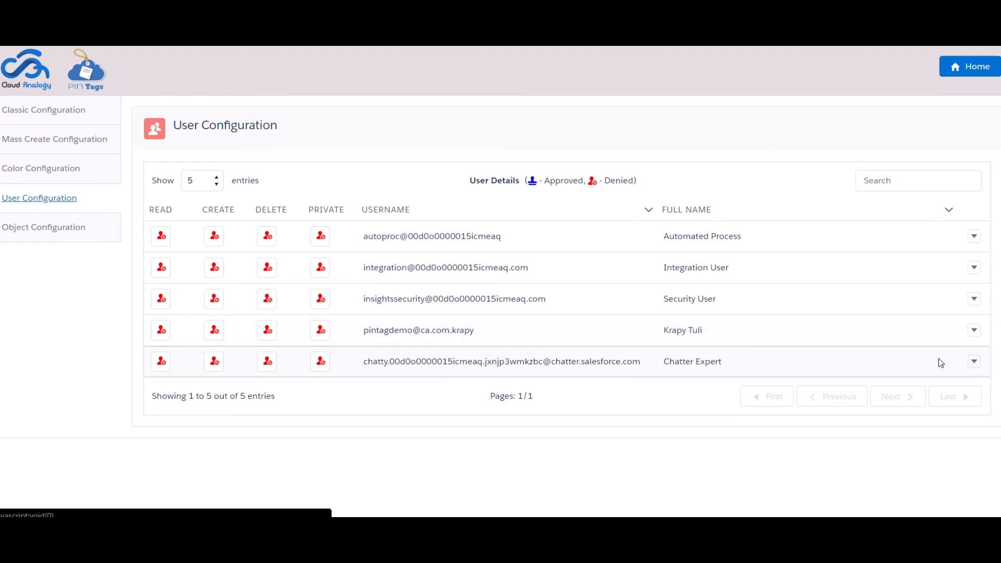
Grant the standard user the Read, Create and Delete tags permissions and save them.
click(975, 330)
click(947, 355)
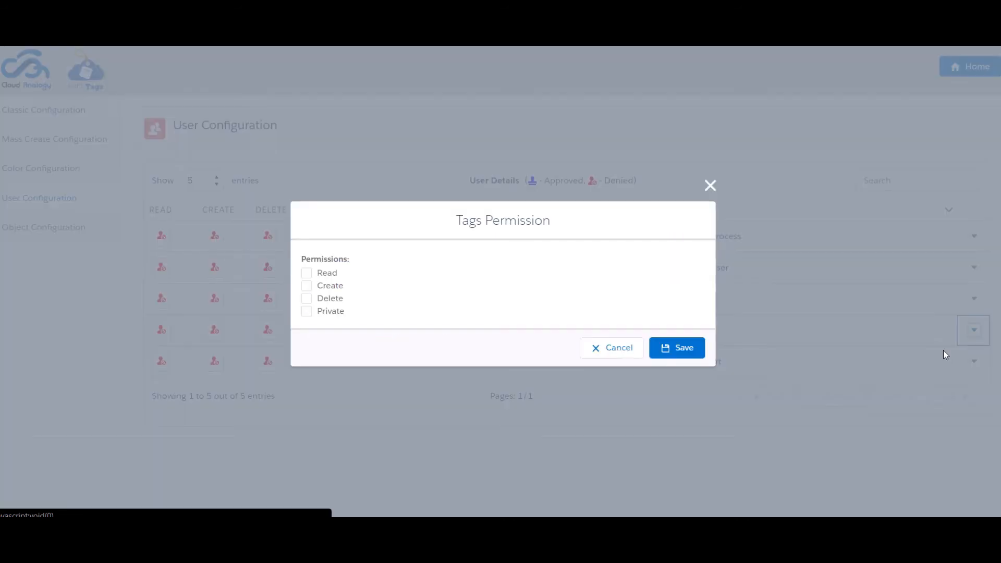
click(307, 272)
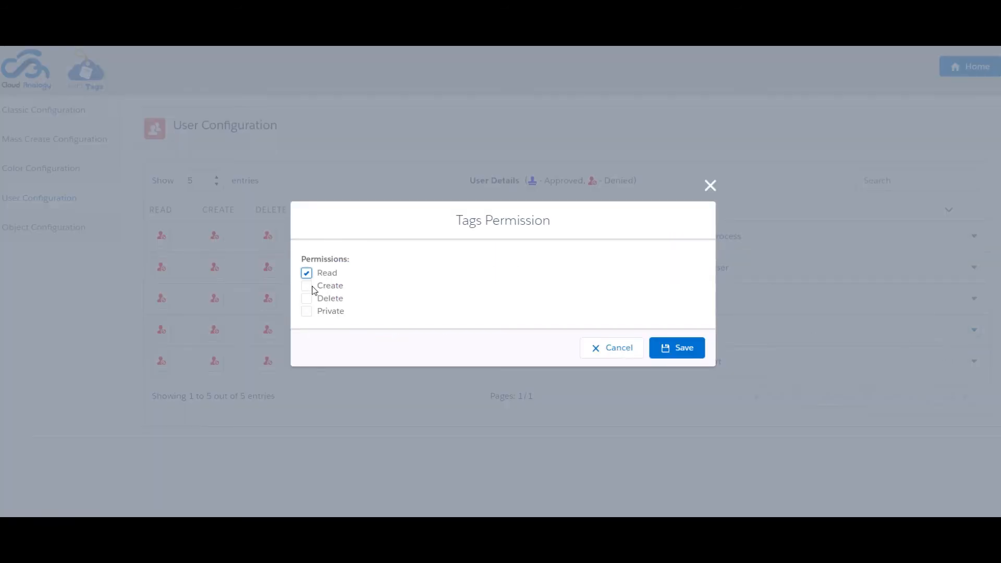
click(306, 286)
click(306, 298)
click(669, 346)
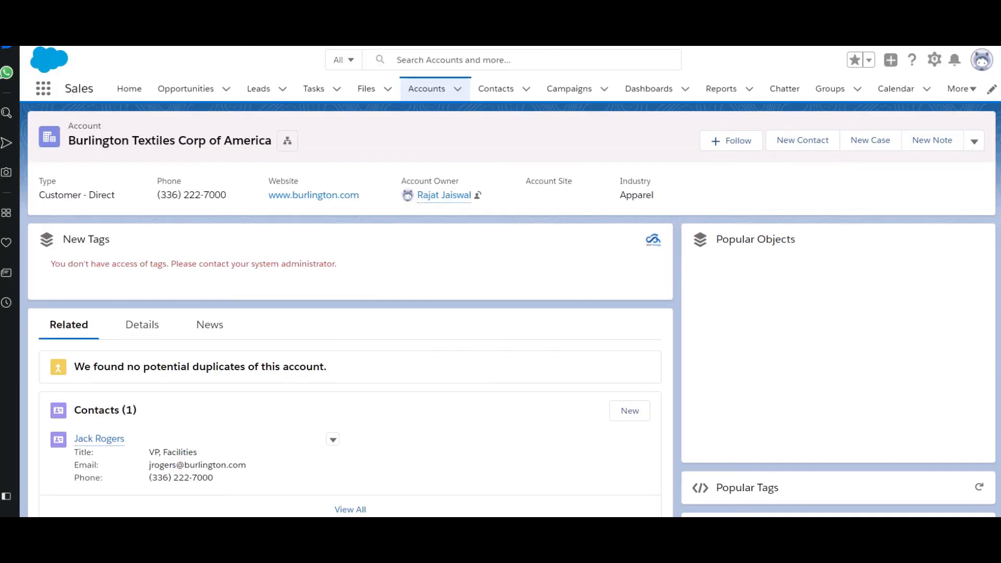
Reload the Burlington Textiles account page in the standard user's session to check the tag access.
key(F5)
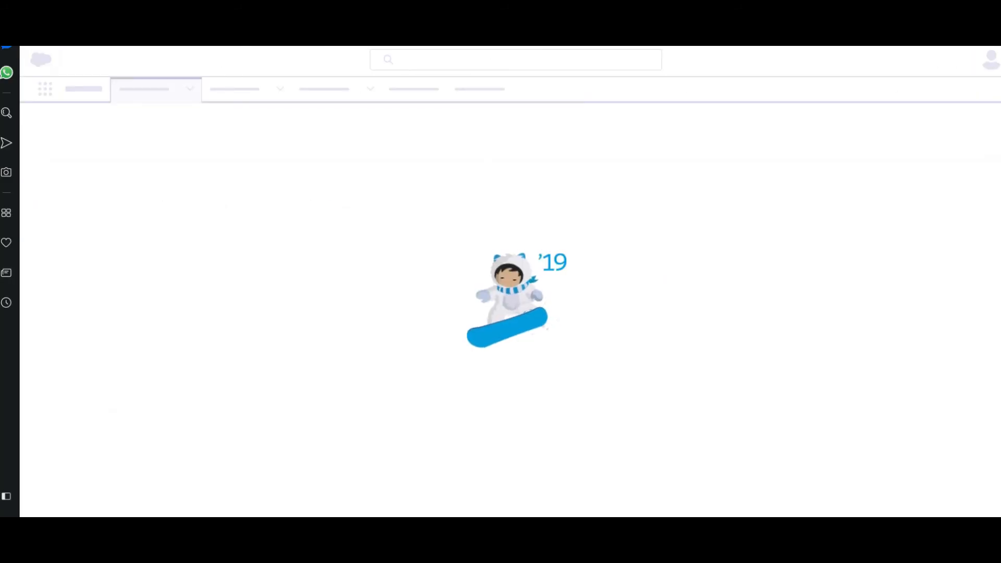